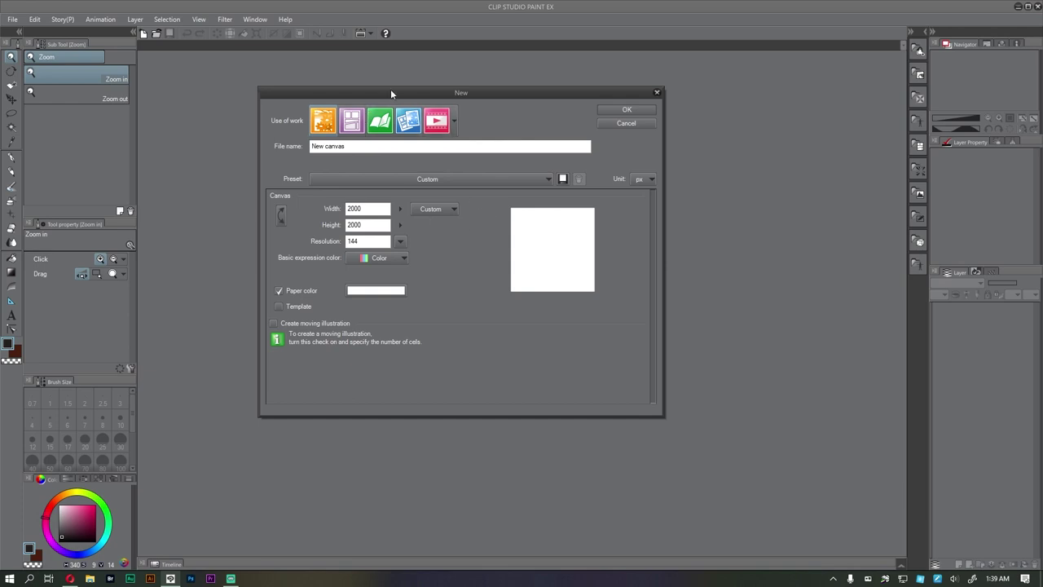
{"action": "left_click_drag", "start_coordinate": [392, 91], "coordinate": [371, 77]}
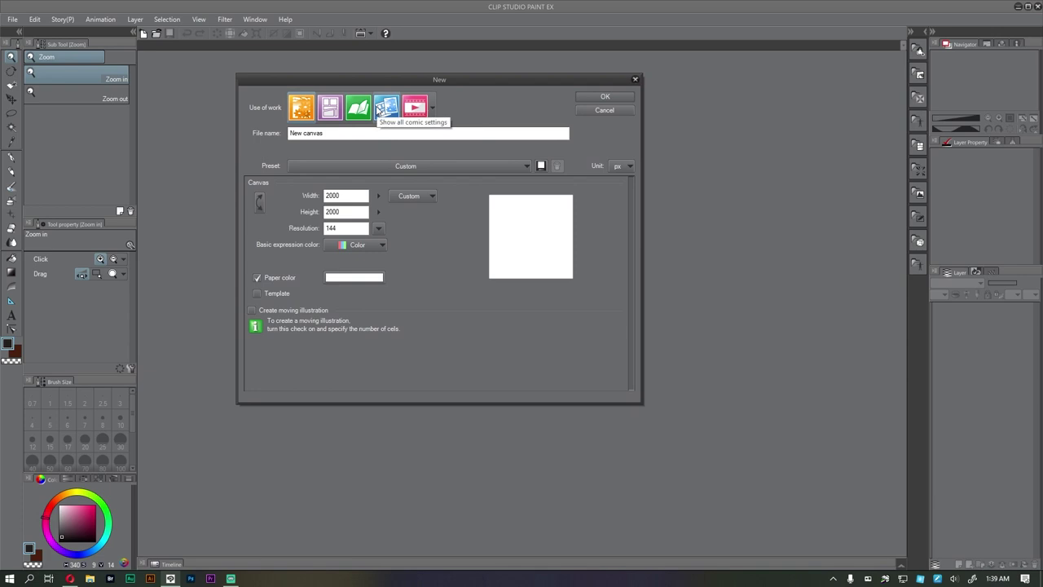
{"action": "left_click_drag", "start_coordinate": [427, 84], "coordinate": [414, 81]}
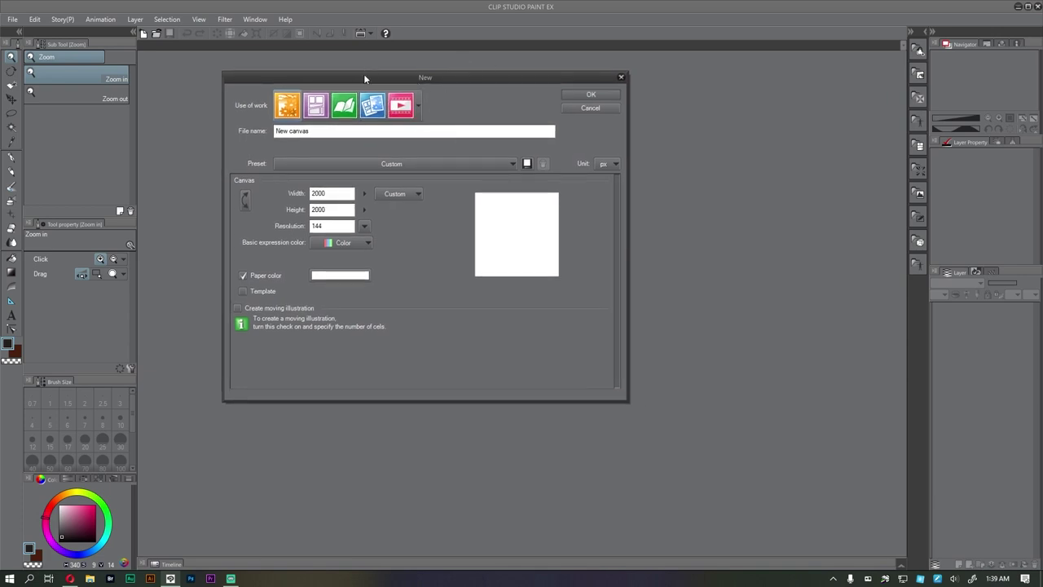
{"action": "left_click_drag", "start_coordinate": [365, 77], "coordinate": [352, 79]}
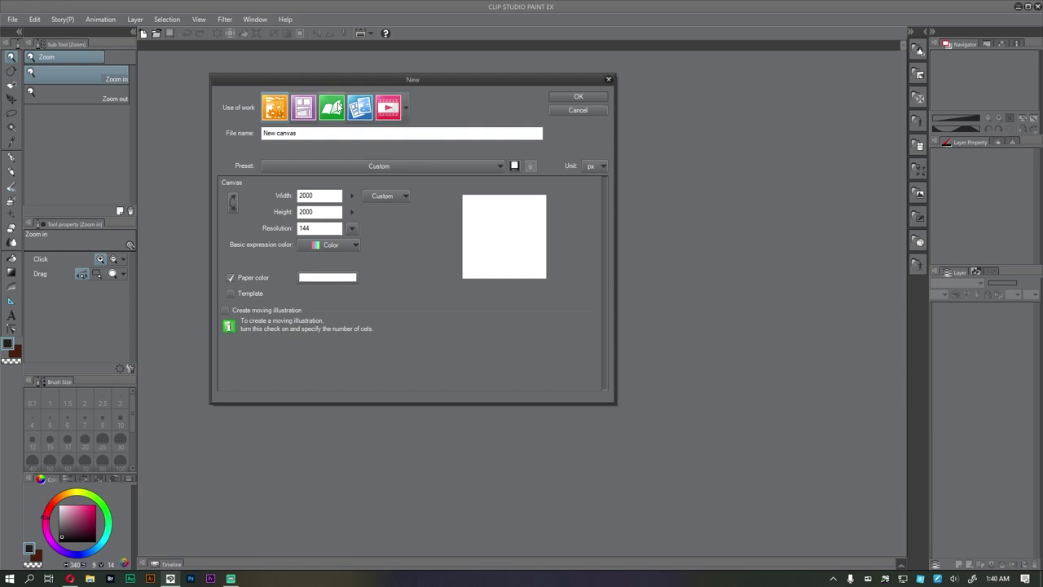
- Review the file name and the list of available size presets for the new canvas
{"action": "left_click", "coordinate": [301, 135]}
{"action": "double_click", "coordinate": [302, 135]}
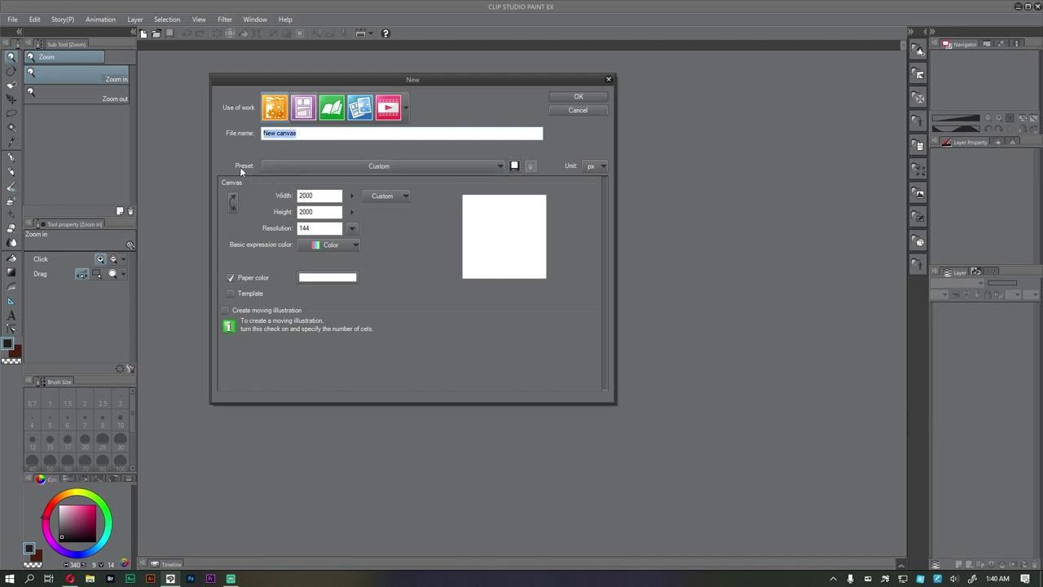
{"action": "left_click", "coordinate": [322, 167]}
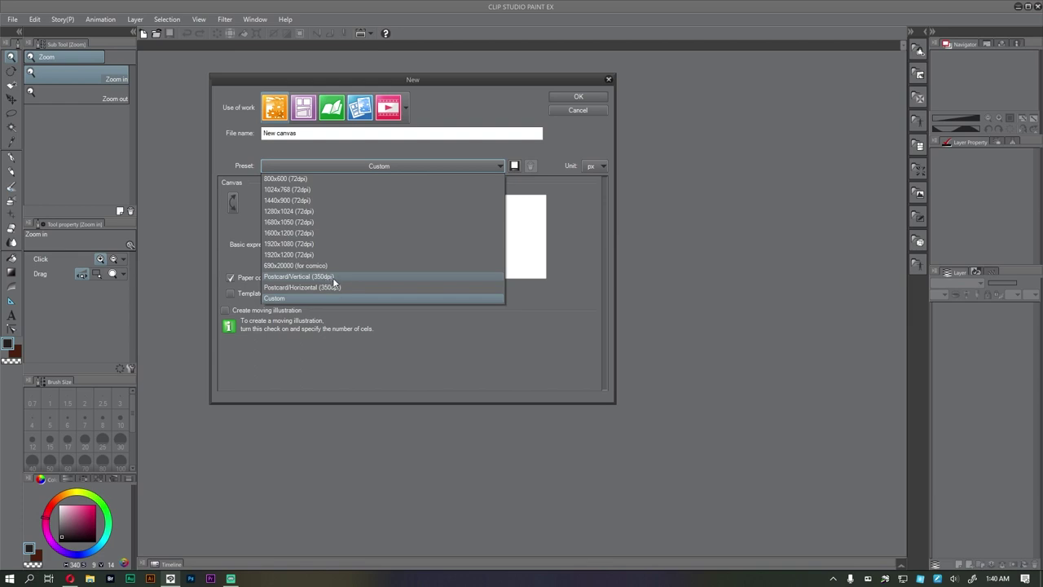
{"action": "left_click", "coordinate": [552, 192]}
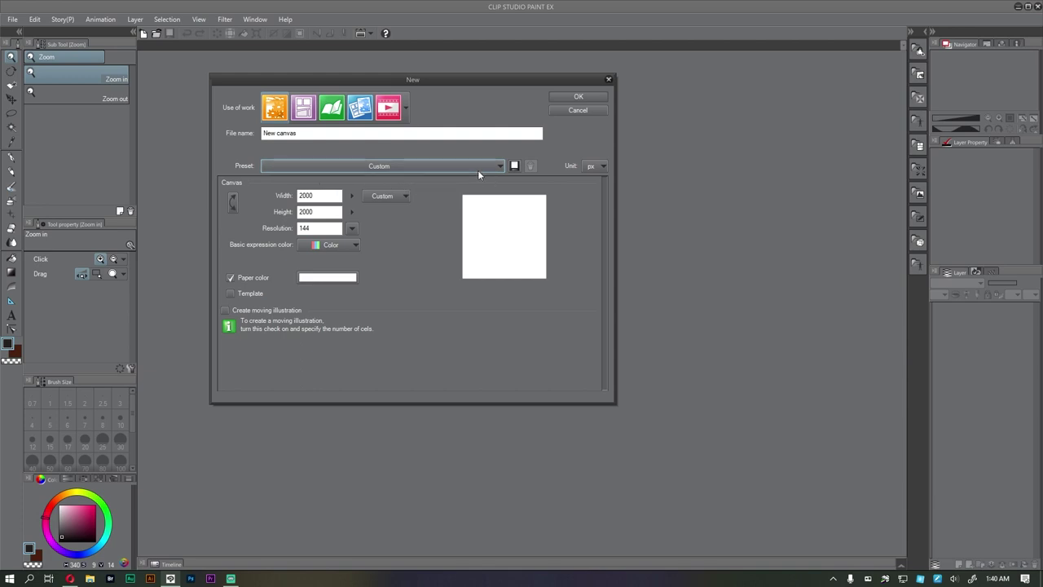
- Try centimetres as the canvas unit and return it to pixels
{"action": "left_click", "coordinate": [596, 166]}
{"action": "left_click", "coordinate": [596, 165]}
{"action": "left_click", "coordinate": [595, 167]}
{"action": "left_click", "coordinate": [588, 179]}
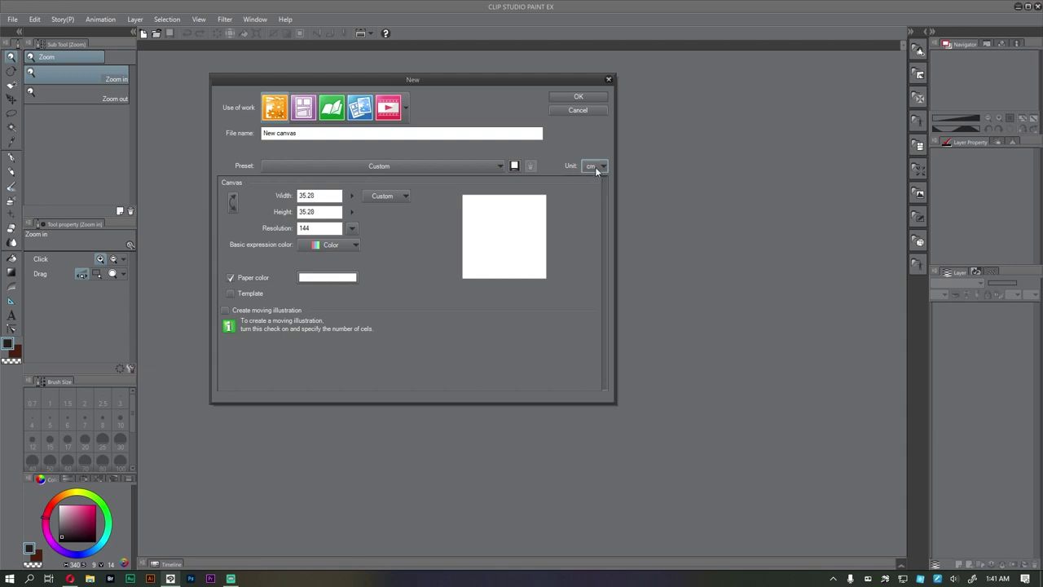
{"action": "left_click", "coordinate": [600, 166]}
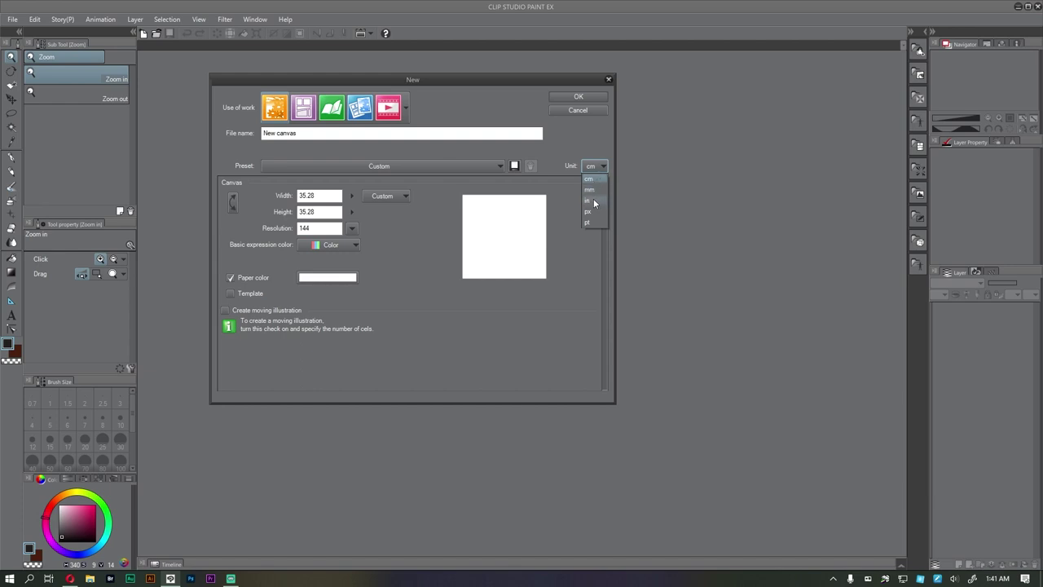
{"action": "left_click", "coordinate": [595, 166]}
{"action": "left_click", "coordinate": [595, 166]}
{"action": "left_click", "coordinate": [587, 211]}
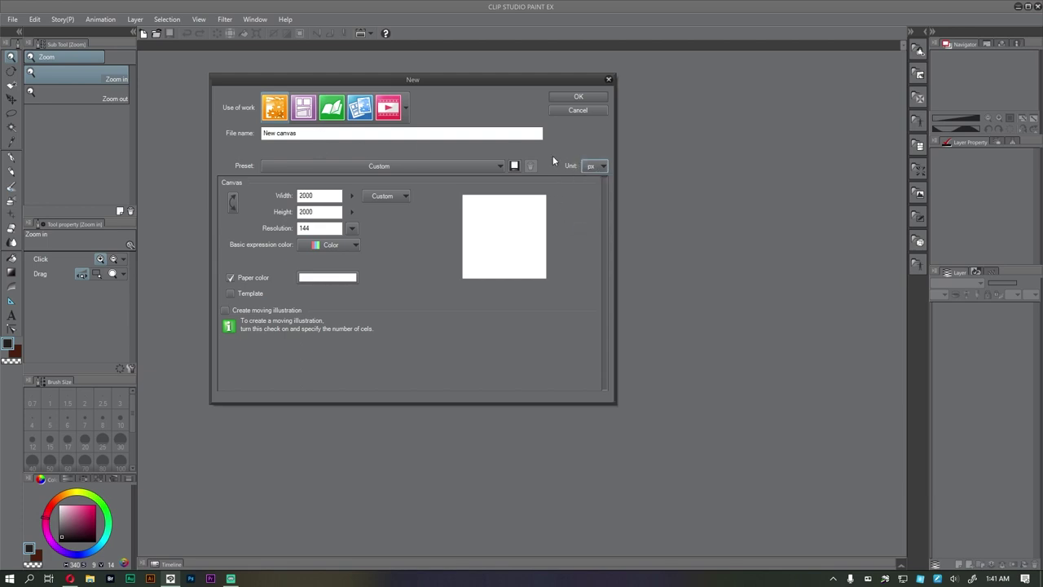
- Review the new canvas's width, its resolution choices and its basic expression color options
{"action": "left_click_drag", "start_coordinate": [320, 195], "coordinate": [280, 196]}
{"action": "left_click", "coordinate": [352, 228]}
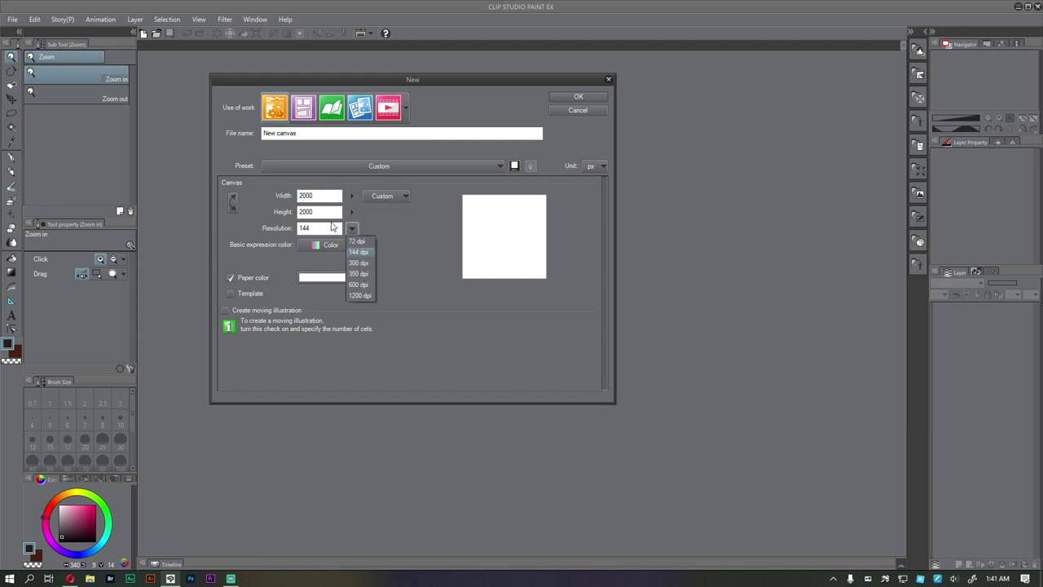
{"action": "left_click", "coordinate": [390, 243]}
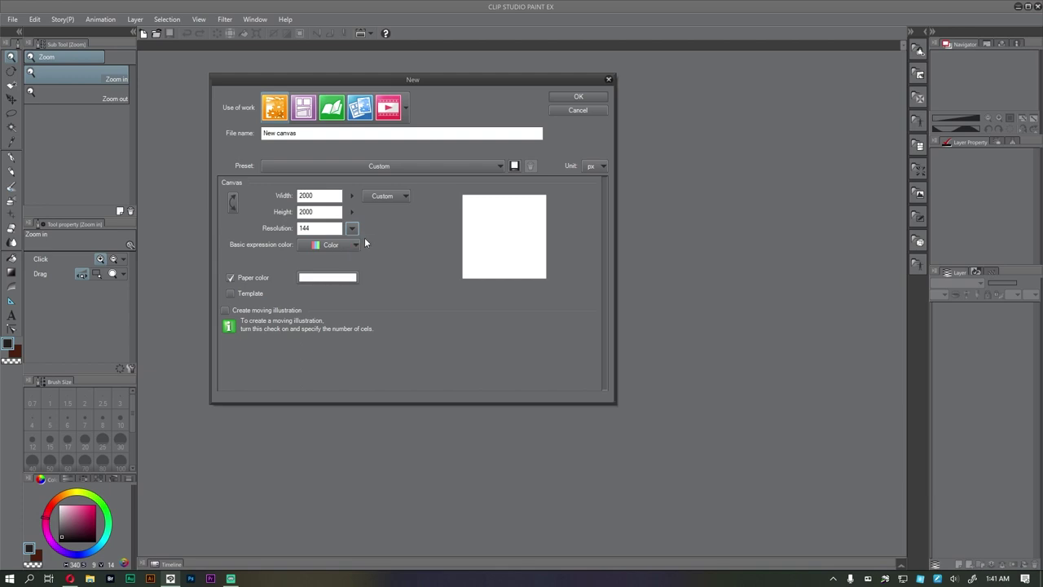
{"action": "left_click", "coordinate": [351, 230]}
{"action": "left_click", "coordinate": [356, 229]}
{"action": "left_click", "coordinate": [316, 244]}
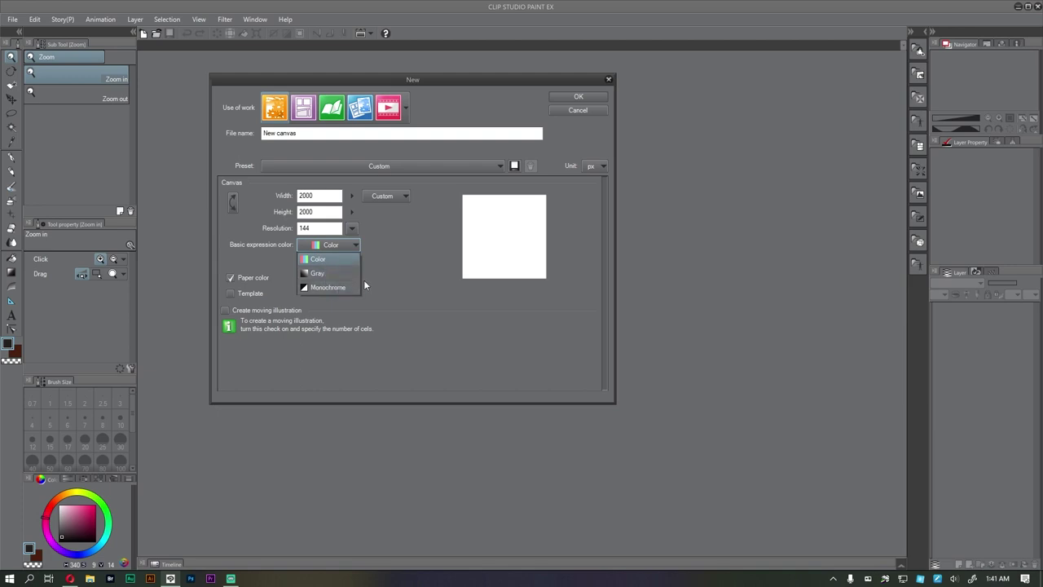
{"action": "left_click", "coordinate": [324, 246]}
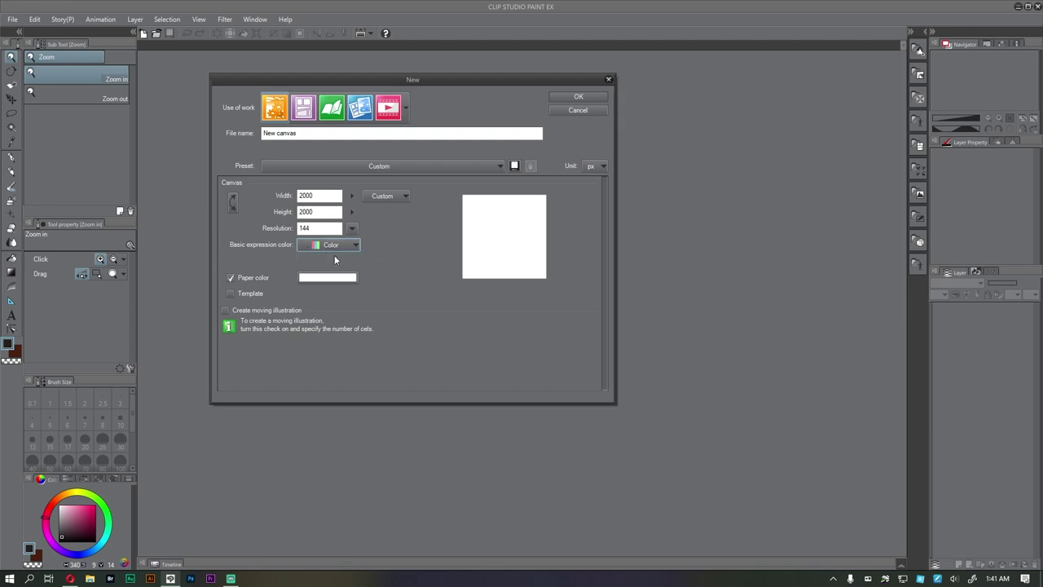
- Try a green paper color for the new canvas and discard the choice
{"action": "left_click_drag", "start_coordinate": [351, 82], "coordinate": [339, 66]}
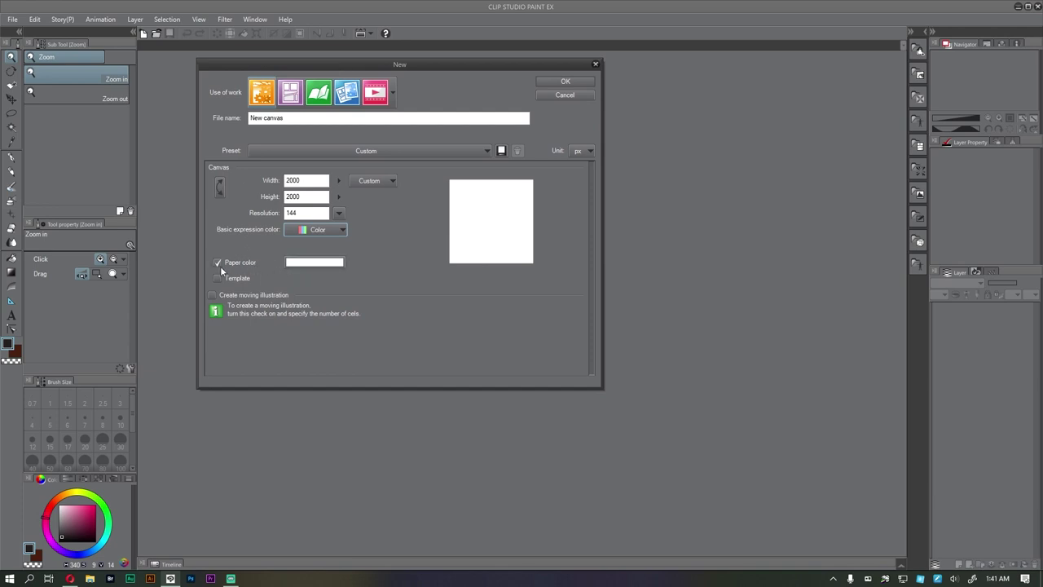
{"action": "left_click", "coordinate": [292, 262]}
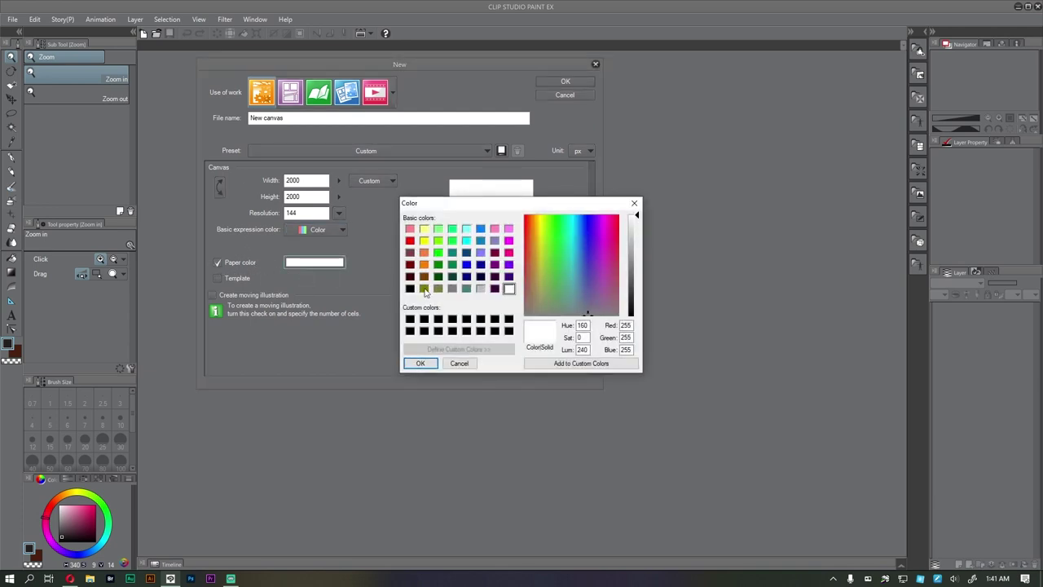
{"action": "left_click", "coordinate": [452, 264]}
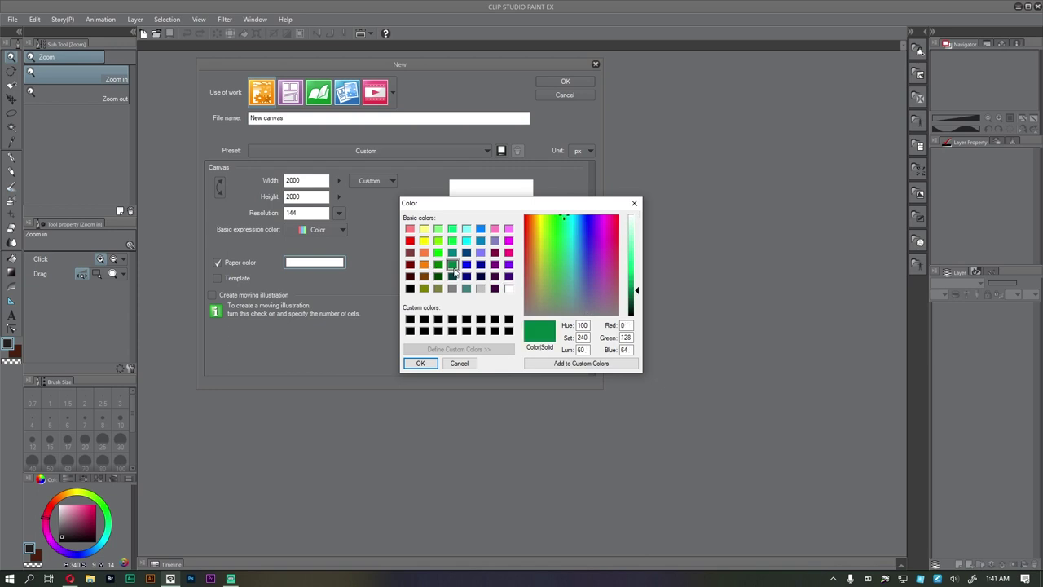
{"action": "left_click", "coordinate": [449, 364]}
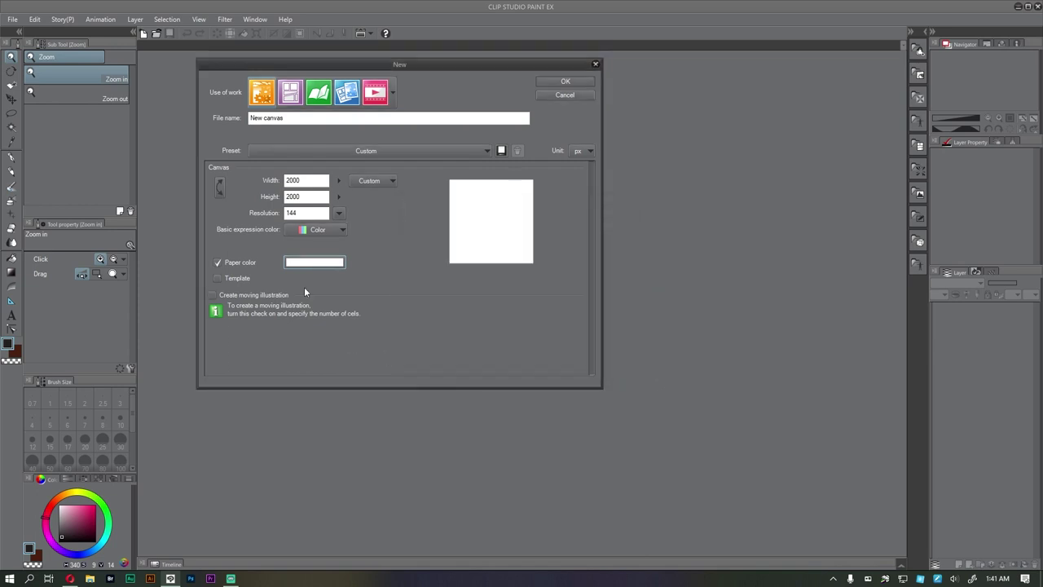
- Browse the framing templates available for the new canvas without applying one
{"action": "left_click", "coordinate": [230, 278]}
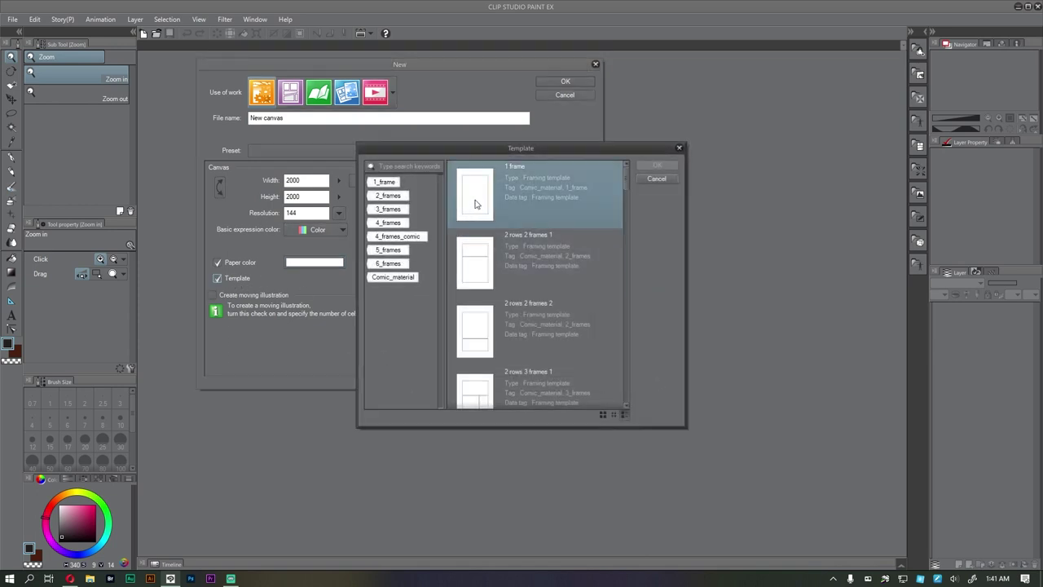
{"action": "scroll", "coordinate": [616, 185], "scroll_direction": "down", "scroll_amount": 10}
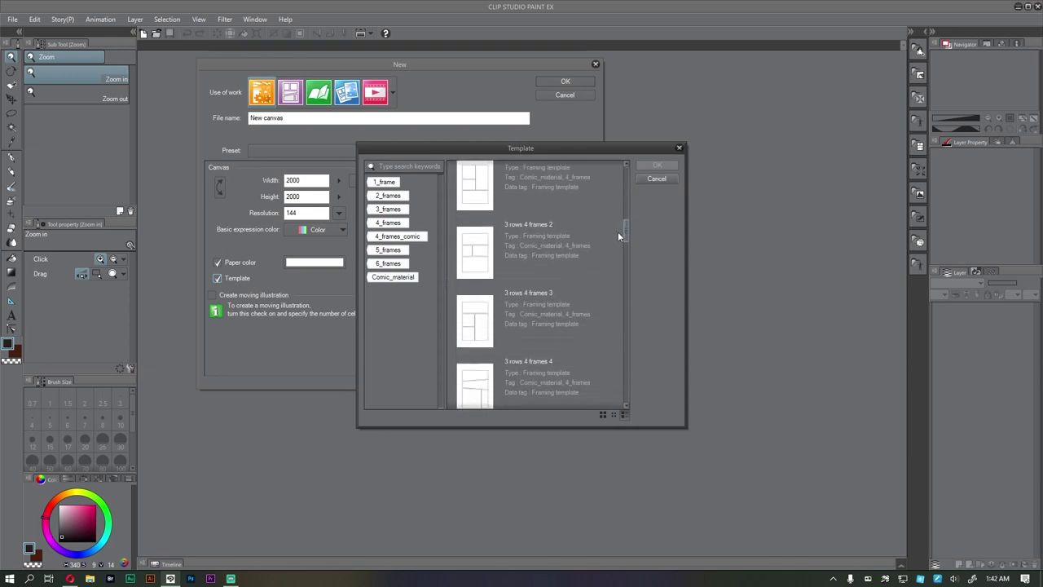
{"action": "scroll", "coordinate": [616, 245], "scroll_direction": "down", "scroll_amount": 6}
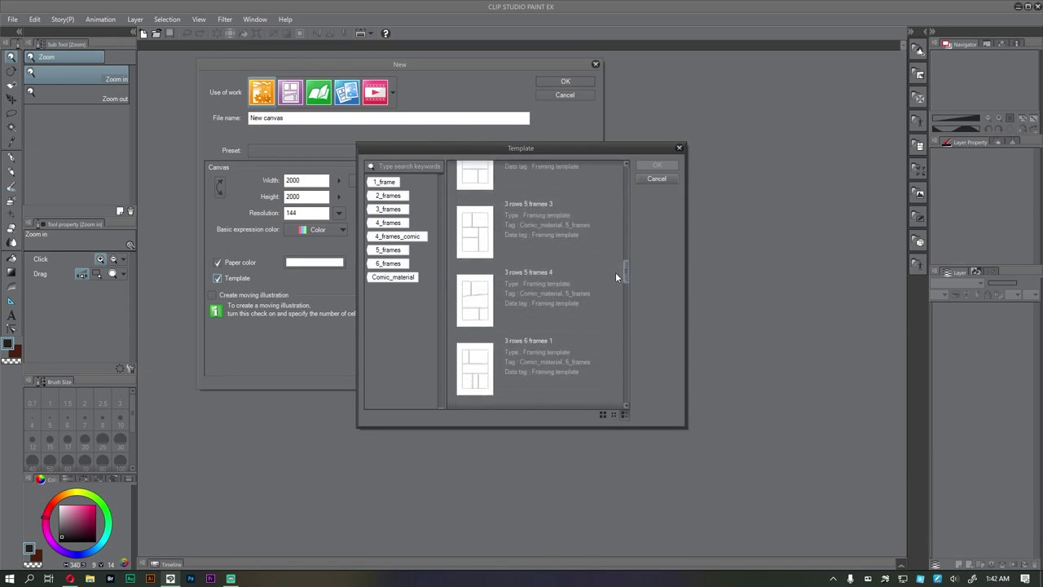
{"action": "left_click", "coordinate": [656, 180]}
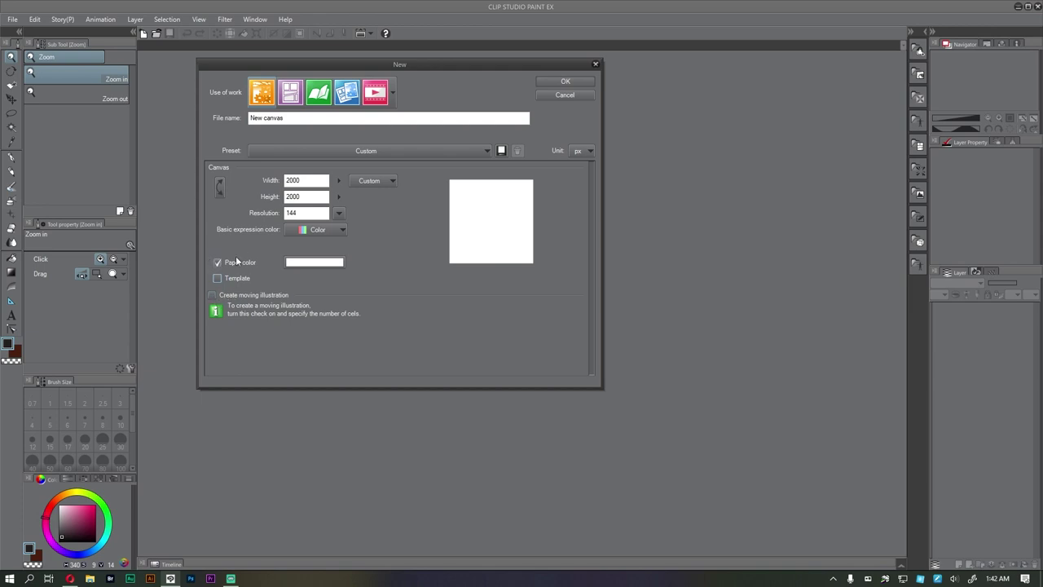
- Create the new canvas at 2000 × 2000 px and 144 dpi, with color expression and white paper
{"action": "left_click", "coordinate": [313, 180]}
{"action": "left_click", "coordinate": [322, 216]}
{"action": "left_click_drag", "start_coordinate": [478, 71], "coordinate": [450, 80]}
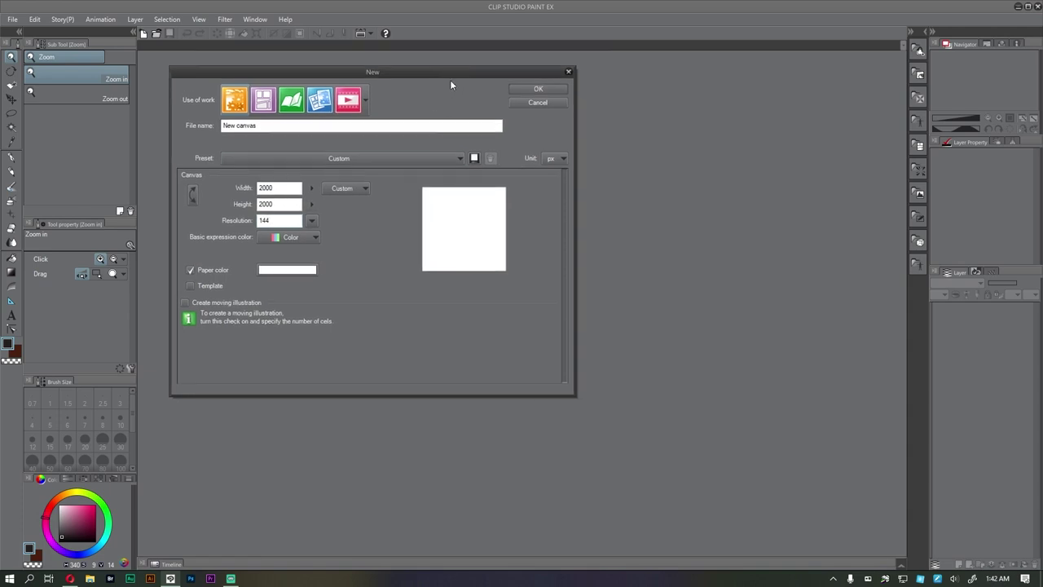
{"action": "left_click", "coordinate": [526, 90]}
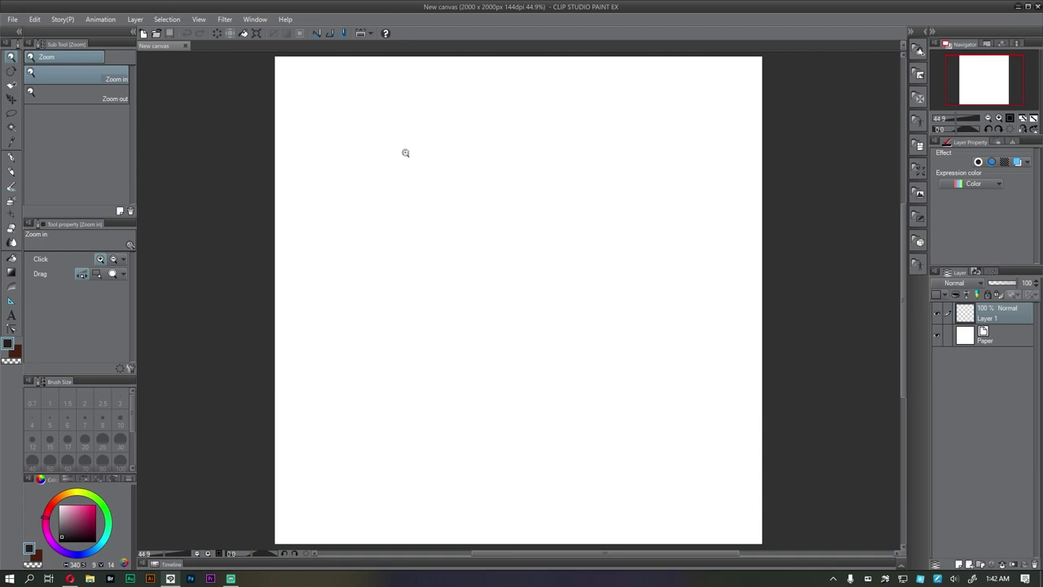
- Handwrite the word "Work" in black near the upper-left corner of the canvas with the G-pen
{"action": "left_click_drag", "start_coordinate": [498, 177], "coordinate": [427, 204]}
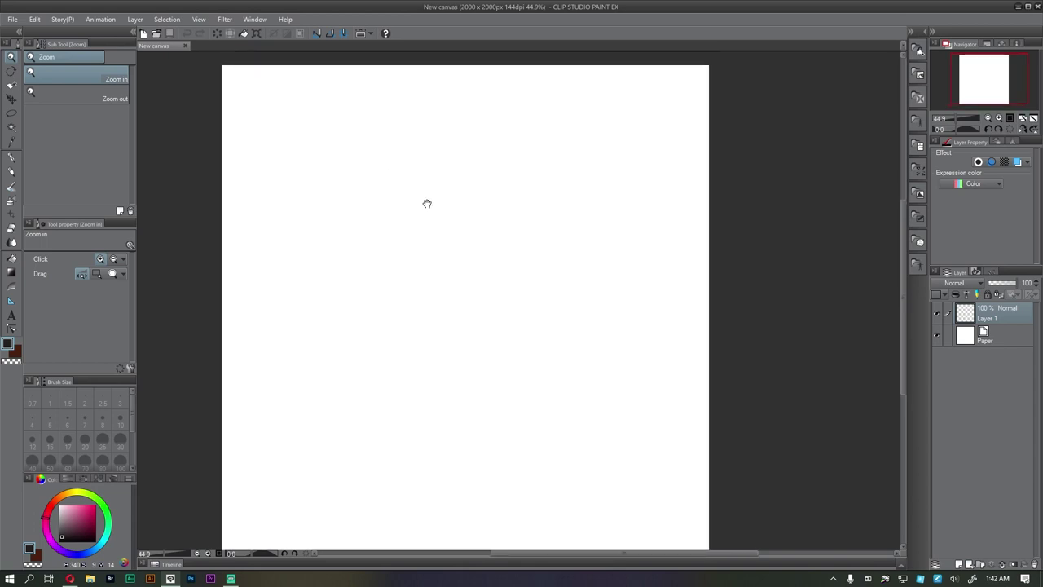
{"action": "scroll", "coordinate": [440, 211], "scroll_direction": "up", "scroll_amount": 1}
{"action": "key", "text": "p"}
{"action": "left_click_drag", "start_coordinate": [404, 161], "coordinate": [402, 166]}
{"action": "mouse_move", "coordinate": [295, 153]}
{"action": "left_mouse_down"}
{"action": "mouse_move", "coordinate": [293, 169]}
{"action": "mouse_move", "coordinate": [303, 171]}
{"action": "left_mouse_up"}
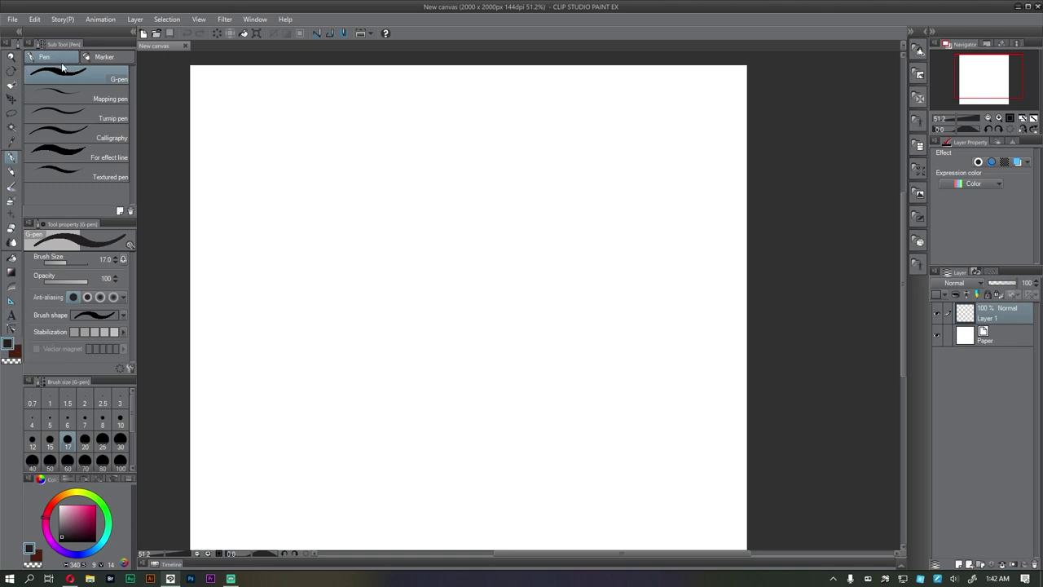
{"action": "left_click_drag", "start_coordinate": [240, 185], "coordinate": [241, 187]}
{"action": "left_click_drag", "start_coordinate": [261, 110], "coordinate": [327, 121]}
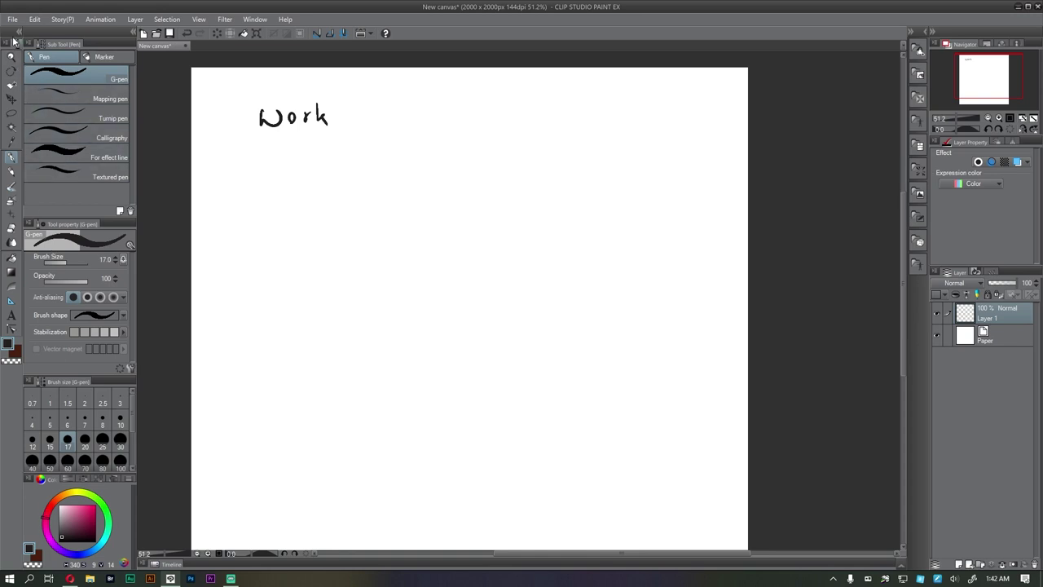
- Draw a tall narrow strip below the word "Work" and a column of four stacked boxes along its right side
{"action": "left_click_drag", "start_coordinate": [253, 169], "coordinate": [253, 391]}
{"action": "mouse_move", "coordinate": [271, 175]}
{"action": "left_mouse_down"}
{"action": "mouse_move", "coordinate": [274, 385]}
{"action": "mouse_move", "coordinate": [254, 386]}
{"action": "left_mouse_up"}
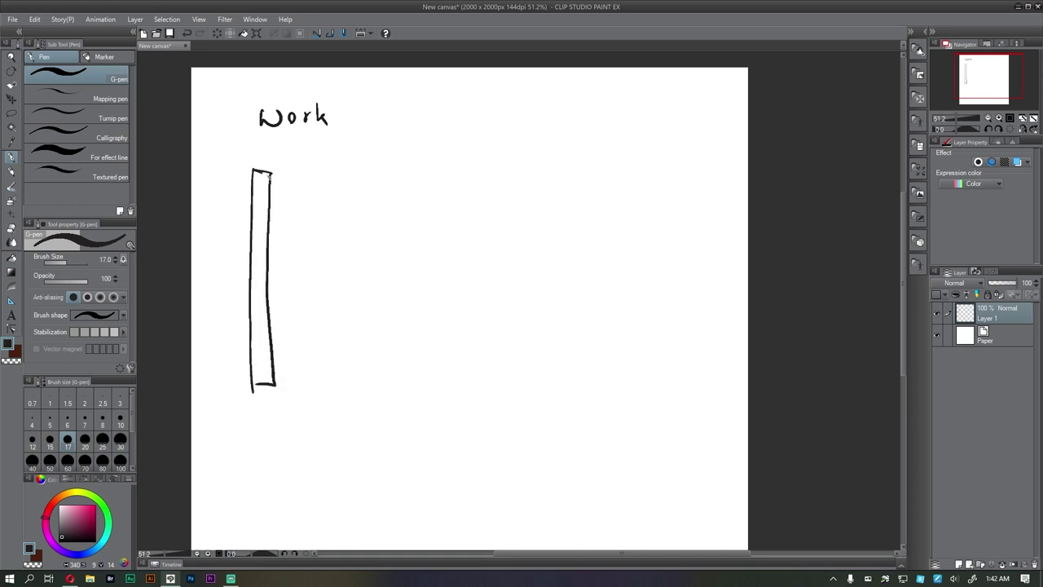
{"action": "mouse_move", "coordinate": [274, 173]}
{"action": "left_mouse_down"}
{"action": "mouse_move", "coordinate": [356, 191]}
{"action": "mouse_move", "coordinate": [330, 271]}
{"action": "mouse_move", "coordinate": [274, 272]}
{"action": "left_mouse_up"}
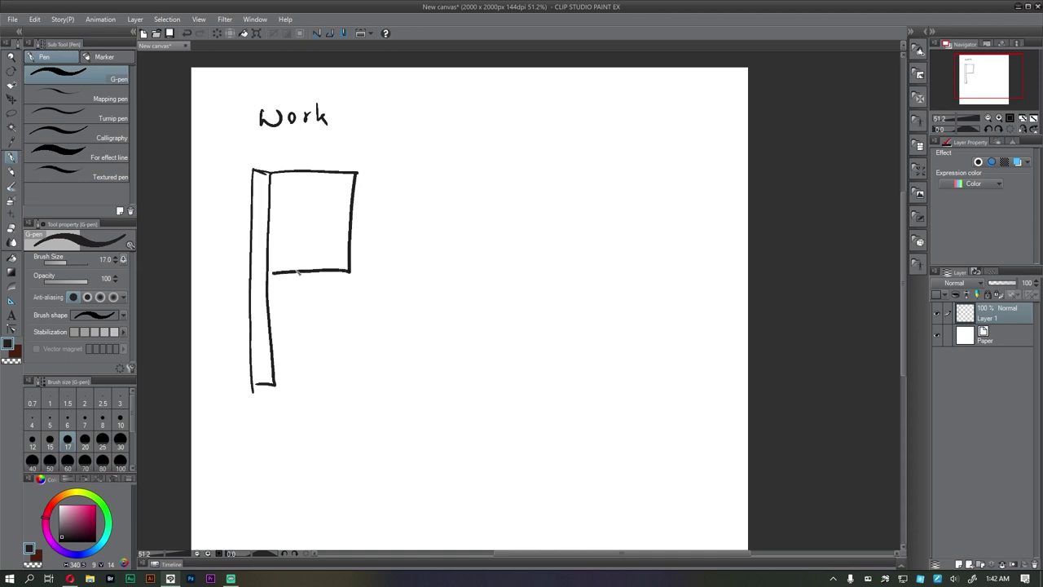
{"action": "left_click_drag", "start_coordinate": [352, 274], "coordinate": [354, 357]}
{"action": "mouse_move", "coordinate": [326, 374]}
{"action": "left_mouse_down"}
{"action": "mouse_move", "coordinate": [351, 373]}
{"action": "mouse_move", "coordinate": [353, 422]}
{"action": "left_mouse_up"}
{"action": "mouse_move", "coordinate": [277, 384]}
{"action": "left_mouse_down"}
{"action": "mouse_move", "coordinate": [277, 426]}
{"action": "mouse_move", "coordinate": [354, 431]}
{"action": "mouse_move", "coordinate": [357, 474]}
{"action": "left_mouse_up"}
{"action": "mouse_move", "coordinate": [277, 426]}
{"action": "left_mouse_down"}
{"action": "mouse_move", "coordinate": [278, 460]}
{"action": "mouse_move", "coordinate": [298, 486]}
{"action": "mouse_move", "coordinate": [358, 486]}
{"action": "left_mouse_up"}
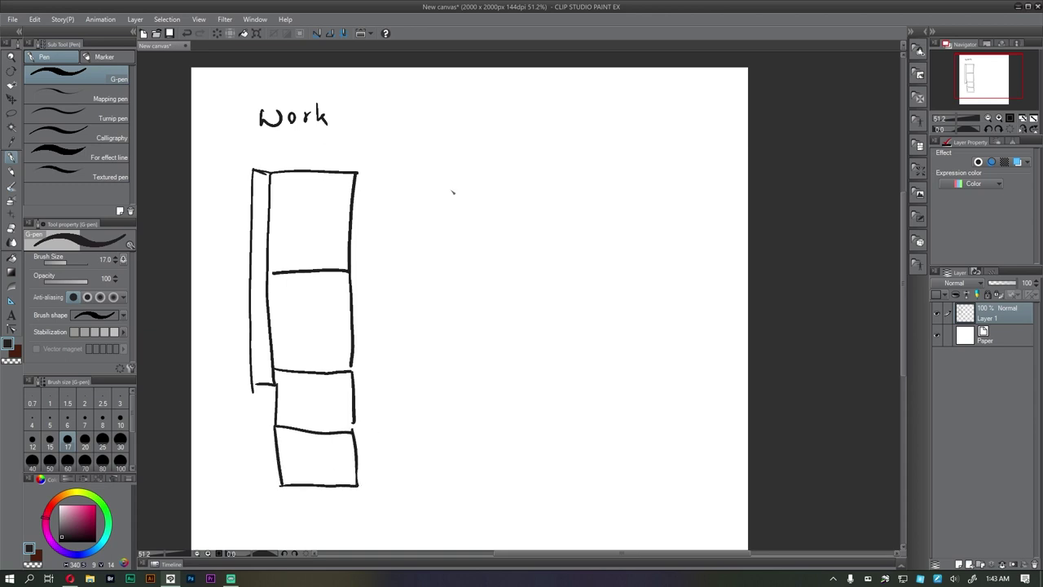
- Draw a line from the first column's upper edge to the canvas's right side and add a column of three stacked boxes there
{"action": "mouse_move", "coordinate": [357, 172]}
{"action": "left_mouse_down"}
{"action": "mouse_move", "coordinate": [533, 190]}
{"action": "mouse_move", "coordinate": [520, 285]}
{"action": "mouse_move", "coordinate": [581, 287]}
{"action": "left_mouse_up"}
{"action": "mouse_move", "coordinate": [530, 189]}
{"action": "left_mouse_down"}
{"action": "mouse_move", "coordinate": [614, 194]}
{"action": "mouse_move", "coordinate": [613, 257]}
{"action": "mouse_move", "coordinate": [609, 290]}
{"action": "mouse_move", "coordinate": [521, 284]}
{"action": "mouse_move", "coordinate": [519, 352]}
{"action": "mouse_move", "coordinate": [559, 363]}
{"action": "mouse_move", "coordinate": [619, 290]}
{"action": "left_mouse_up"}
{"action": "left_click_drag", "start_coordinate": [519, 360], "coordinate": [518, 458]}
{"action": "left_click_drag", "start_coordinate": [620, 368], "coordinate": [616, 489]}
{"action": "left_click_drag", "start_coordinate": [530, 468], "coordinate": [613, 468]}
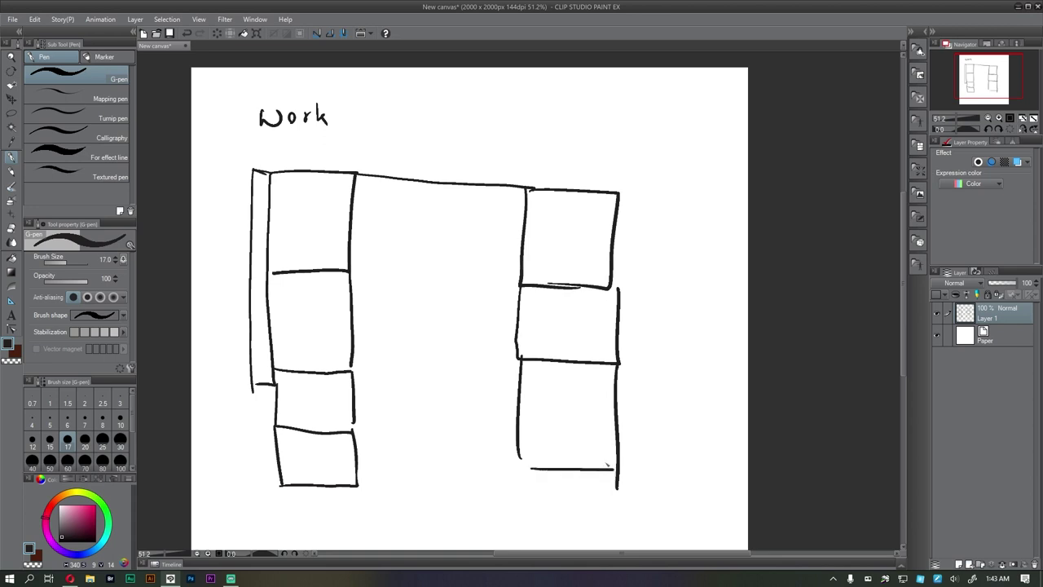
- Draw a long thin bar above both box columns, spanning the full width of the layout sketch
{"action": "mouse_move", "coordinate": [253, 153]}
{"action": "left_mouse_down"}
{"action": "mouse_move", "coordinate": [584, 170]}
{"action": "mouse_move", "coordinate": [618, 176]}
{"action": "mouse_move", "coordinate": [617, 191]}
{"action": "left_mouse_up"}
{"action": "left_click_drag", "start_coordinate": [492, 251], "coordinate": [496, 241]}
{"action": "left_click_drag", "start_coordinate": [407, 153], "coordinate": [373, 157]}
{"action": "left_click_drag", "start_coordinate": [236, 174], "coordinate": [240, 173]}
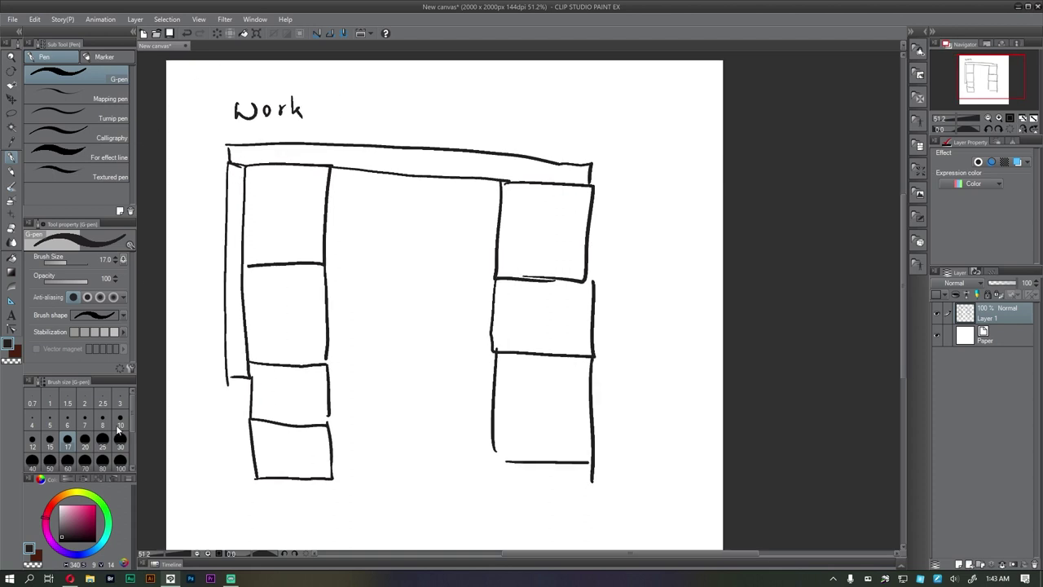
- Set the pen color to vivid pink-red and divide the narrow left strip with a series of short horizontal lines
{"action": "left_click", "coordinate": [87, 516]}
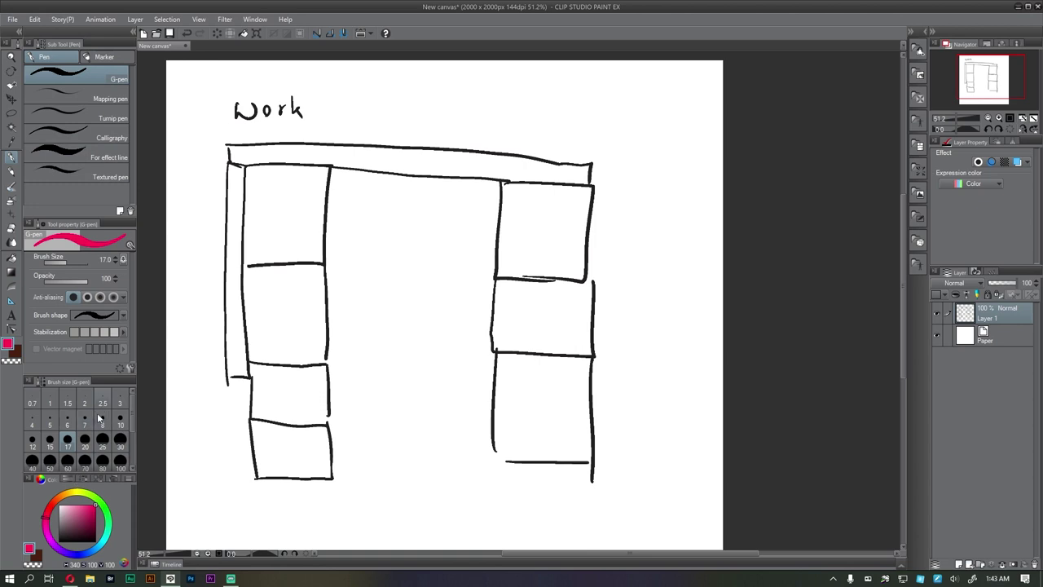
{"action": "left_click_drag", "start_coordinate": [279, 173], "coordinate": [278, 181]}
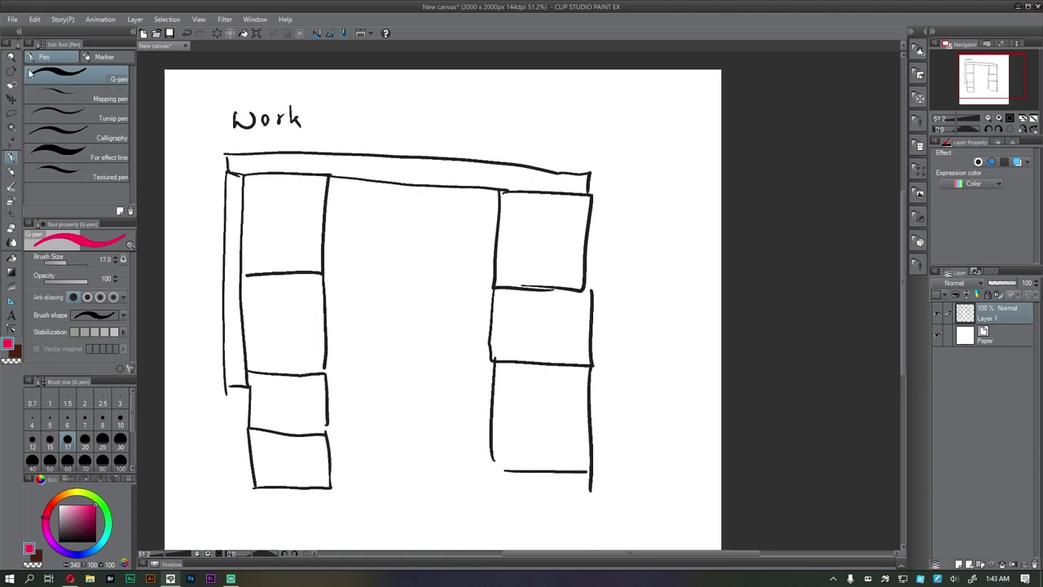
{"action": "scroll", "coordinate": [261, 158], "scroll_direction": "up", "scroll_amount": 1}
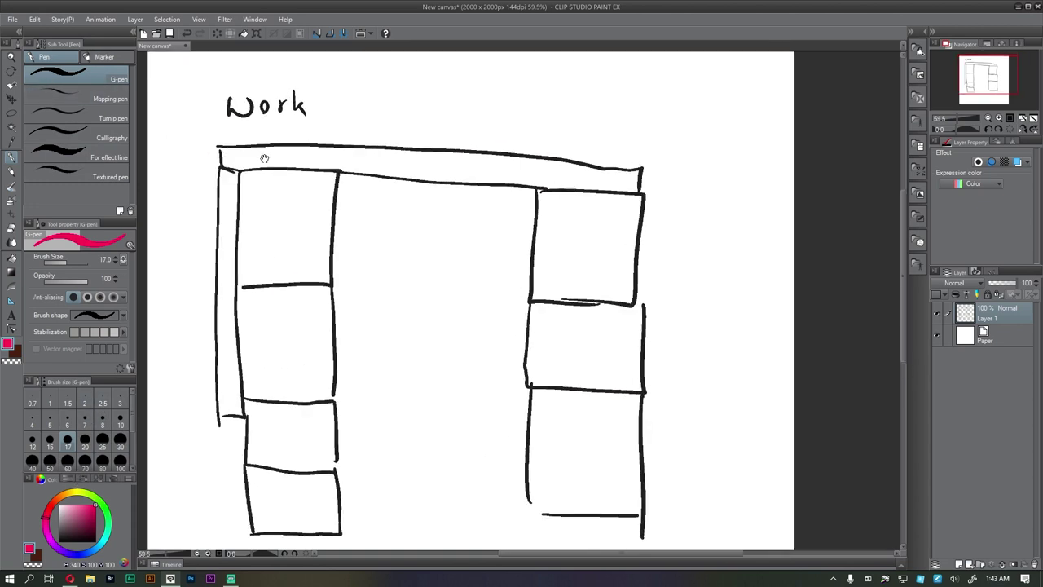
{"action": "scroll", "coordinate": [208, 202], "scroll_direction": "up", "scroll_amount": 1}
{"action": "mouse_move", "coordinate": [228, 192]}
{"action": "left_mouse_down"}
{"action": "mouse_move", "coordinate": [183, 179]}
{"action": "mouse_move", "coordinate": [187, 194]}
{"action": "mouse_move", "coordinate": [173, 170]}
{"action": "mouse_move", "coordinate": [188, 198]}
{"action": "mouse_move", "coordinate": [220, 184]}
{"action": "mouse_move", "coordinate": [237, 199]}
{"action": "mouse_move", "coordinate": [240, 370]}
{"action": "left_mouse_up"}
- Label the divided strip with the handwritten word "Tools" on its left side in pink-red
{"action": "left_click_drag", "start_coordinate": [175, 229], "coordinate": [179, 251]}
{"action": "left_click_drag", "start_coordinate": [192, 236], "coordinate": [193, 246]}
{"action": "mouse_move", "coordinate": [213, 210]}
{"action": "left_mouse_down"}
{"action": "mouse_move", "coordinate": [215, 238]}
{"action": "mouse_move", "coordinate": [195, 265]}
{"action": "left_mouse_up"}
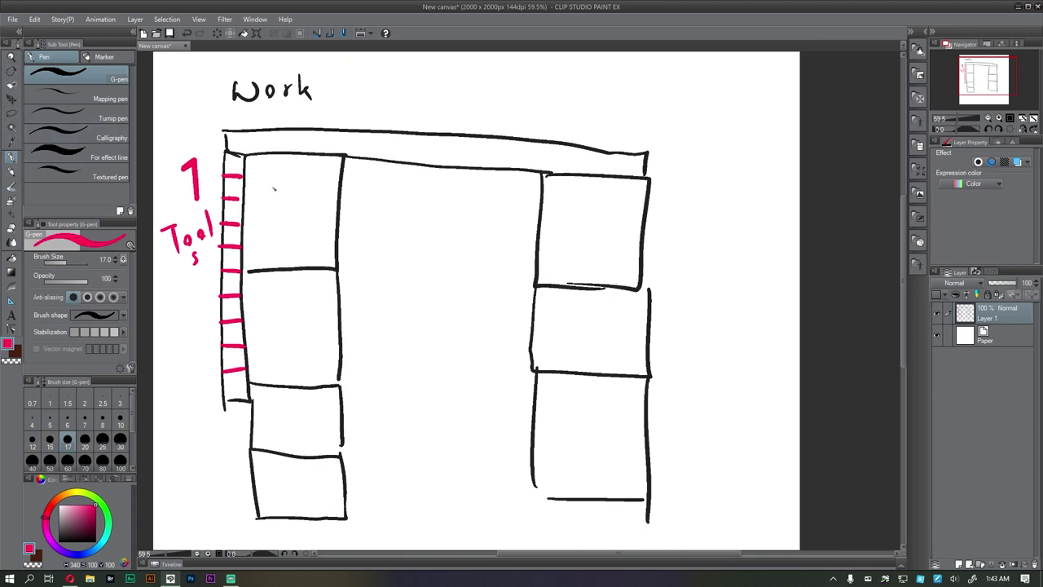
- Label the first box of the left column with a handwritten "2" and "Sub Tools" in pink-red
{"action": "mouse_move", "coordinate": [264, 181]}
{"action": "left_mouse_down"}
{"action": "mouse_move", "coordinate": [281, 173]}
{"action": "mouse_move", "coordinate": [273, 203]}
{"action": "mouse_move", "coordinate": [297, 207]}
{"action": "mouse_move", "coordinate": [241, 219]}
{"action": "mouse_move", "coordinate": [239, 234]}
{"action": "left_mouse_up"}
{"action": "left_click_drag", "start_coordinate": [260, 218], "coordinate": [289, 243]}
{"action": "left_click_drag", "start_coordinate": [297, 222], "coordinate": [302, 257]}
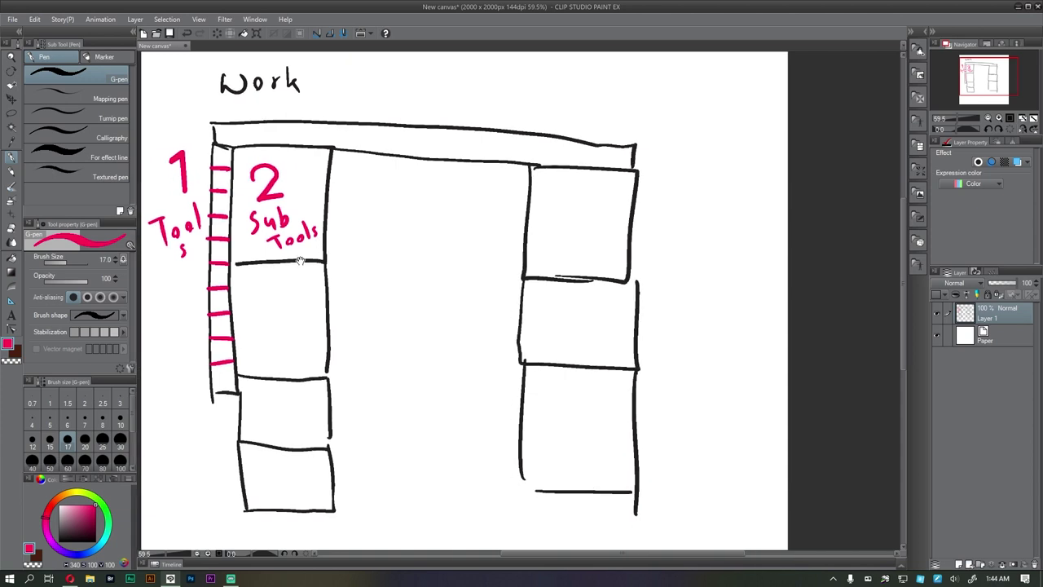
{"action": "left_click_drag", "start_coordinate": [277, 201], "coordinate": [278, 198]}
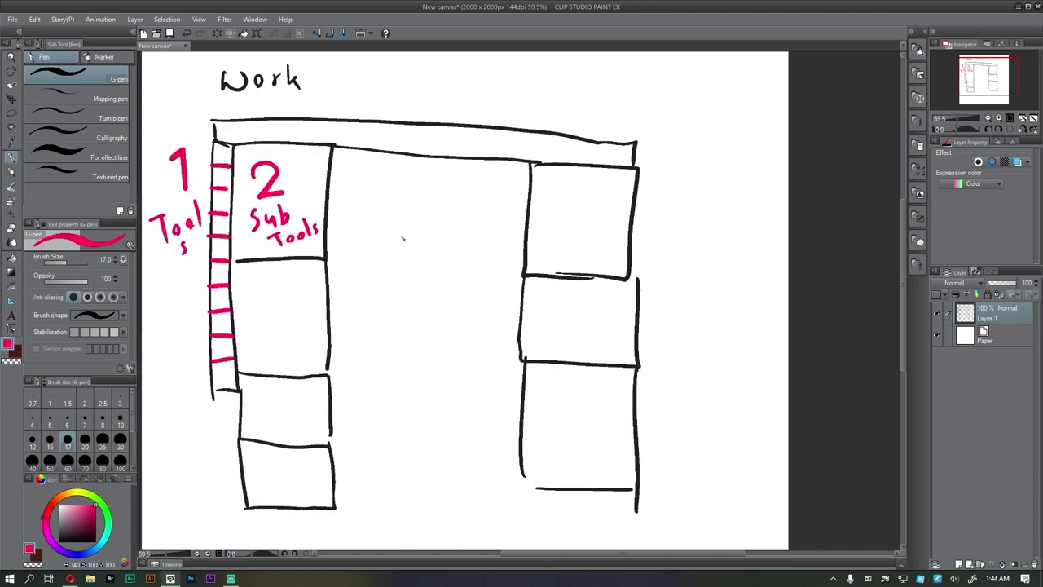
- Sketch a pen nib symbol beside the layout diagram, above its right column
{"action": "left_click_drag", "start_coordinate": [606, 245], "coordinate": [584, 253]}
{"action": "mouse_move", "coordinate": [688, 75]}
{"action": "left_mouse_down"}
{"action": "mouse_move", "coordinate": [625, 140]}
{"action": "mouse_move", "coordinate": [658, 116]}
{"action": "mouse_move", "coordinate": [641, 134]}
{"action": "mouse_move", "coordinate": [650, 145]}
{"action": "mouse_move", "coordinate": [670, 140]}
{"action": "left_mouse_up"}
{"action": "key", "text": "ctrl+z"}
{"action": "mouse_move", "coordinate": [644, 130]}
{"action": "left_mouse_down"}
{"action": "mouse_move", "coordinate": [676, 104]}
{"action": "mouse_move", "coordinate": [685, 121]}
{"action": "mouse_move", "coordinate": [667, 143]}
{"action": "mouse_move", "coordinate": [675, 104]}
{"action": "mouse_move", "coordinate": [688, 95]}
{"action": "mouse_move", "coordinate": [697, 115]}
{"action": "mouse_move", "coordinate": [633, 157]}
{"action": "left_mouse_up"}
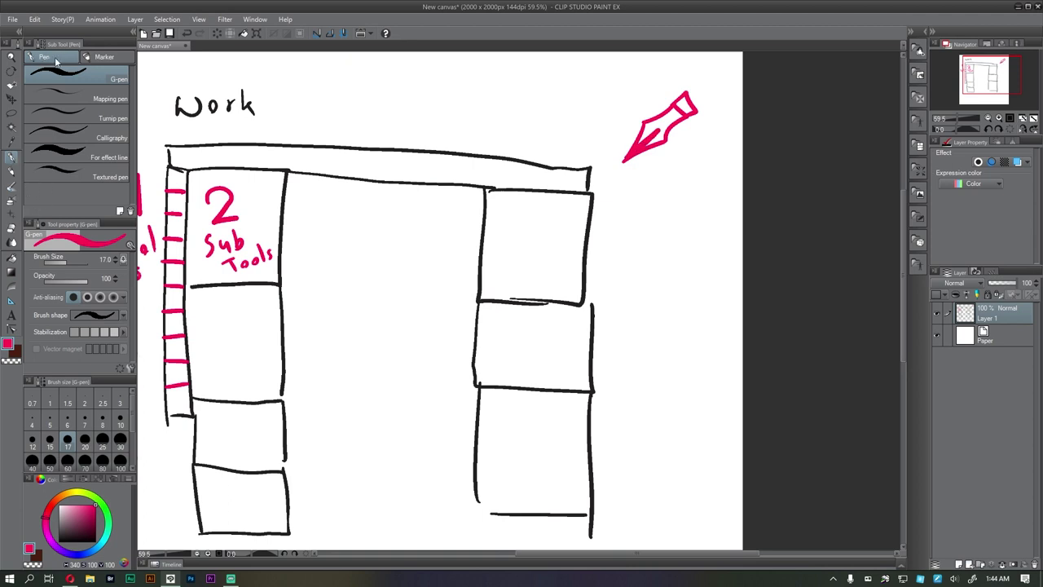
- Draw sample lines beneath the nib sketch with the G-pen, Mapping pen and Turnip pen, one under another
{"action": "left_click", "coordinate": [90, 95]}
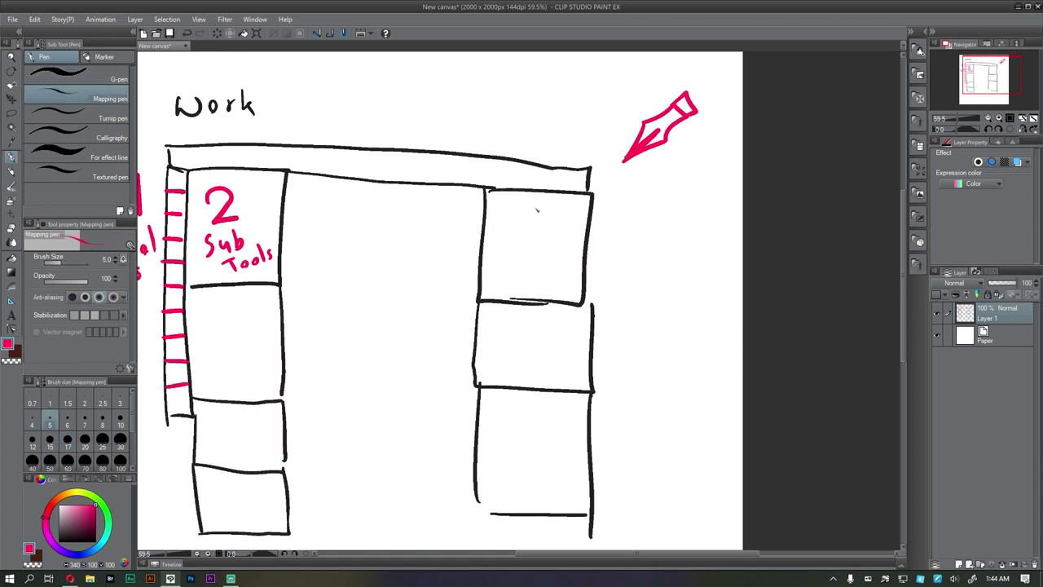
{"action": "left_click", "coordinate": [91, 79]}
{"action": "left_click_drag", "start_coordinate": [621, 200], "coordinate": [695, 174]}
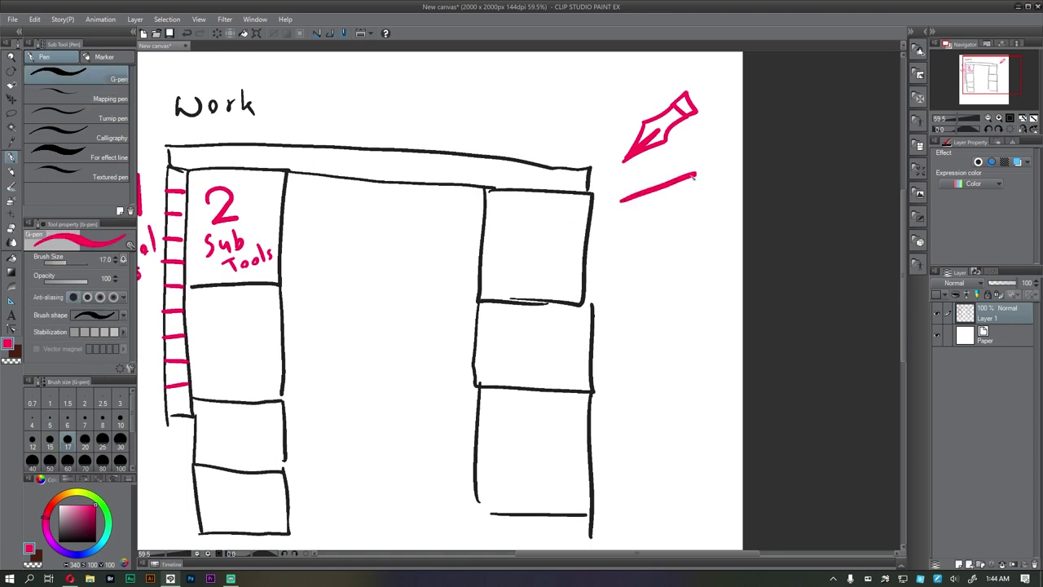
{"action": "left_click", "coordinate": [119, 98]}
{"action": "left_click_drag", "start_coordinate": [682, 214], "coordinate": [693, 209]}
{"action": "left_click", "coordinate": [110, 118]}
{"action": "left_click_drag", "start_coordinate": [614, 248], "coordinate": [701, 234]}
- Add sample lines with the Calligraphy, For effect line and Textured pens below the existing ones
{"action": "left_click", "coordinate": [112, 137]}
{"action": "left_click_drag", "start_coordinate": [607, 276], "coordinate": [695, 262]}
{"action": "left_click", "coordinate": [109, 156]}
{"action": "left_click_drag", "start_coordinate": [617, 306], "coordinate": [689, 292]}
{"action": "scroll", "coordinate": [648, 300], "scroll_direction": "up", "scroll_amount": 5}
{"action": "scroll", "coordinate": [710, 298], "scroll_direction": "down", "scroll_amount": 4}
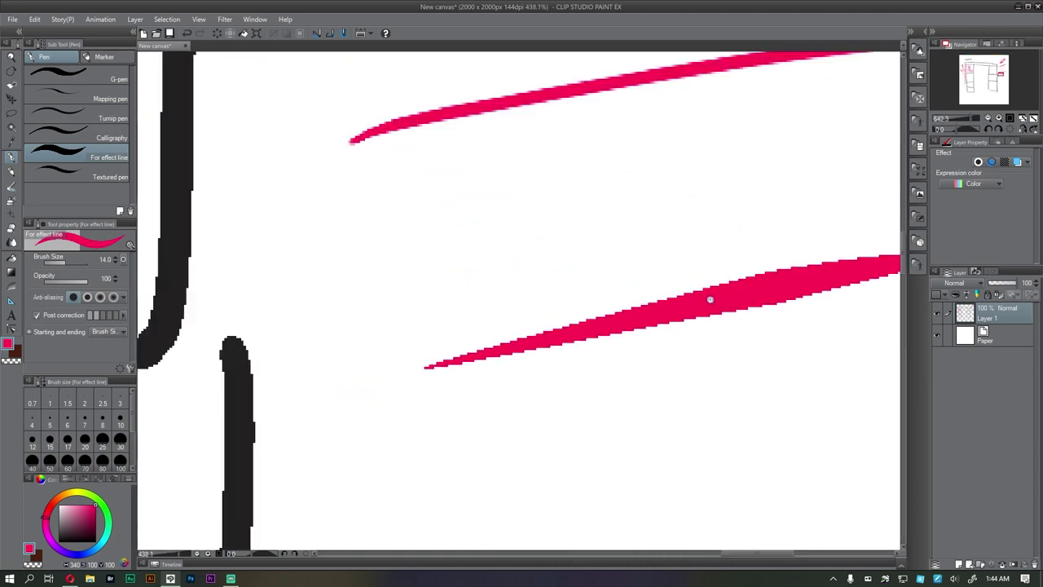
{"action": "left_click", "coordinate": [107, 176]}
{"action": "left_click_drag", "start_coordinate": [570, 277], "coordinate": [505, 261]}
{"action": "left_click_drag", "start_coordinate": [512, 351], "coordinate": [674, 315]}
{"action": "scroll", "coordinate": [688, 316], "scroll_direction": "down", "scroll_amount": 5}
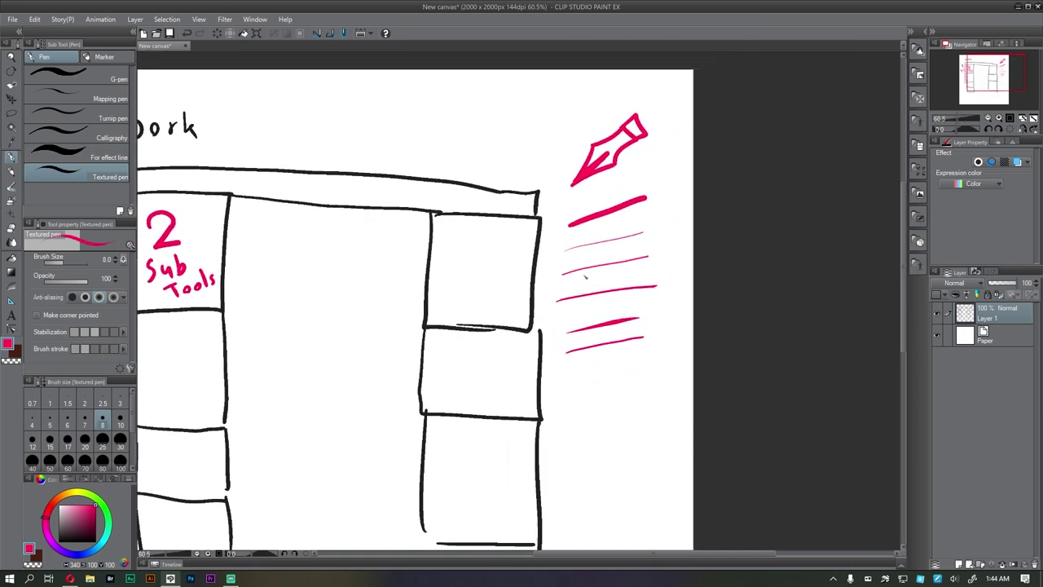
- Switch back to the G-pen and write the number 3 in the second box of the left column
{"action": "left_click_drag", "start_coordinate": [256, 205], "coordinate": [396, 161]}
{"action": "left_click", "coordinate": [56, 75]}
{"action": "left_click_drag", "start_coordinate": [324, 222], "coordinate": [308, 218]}
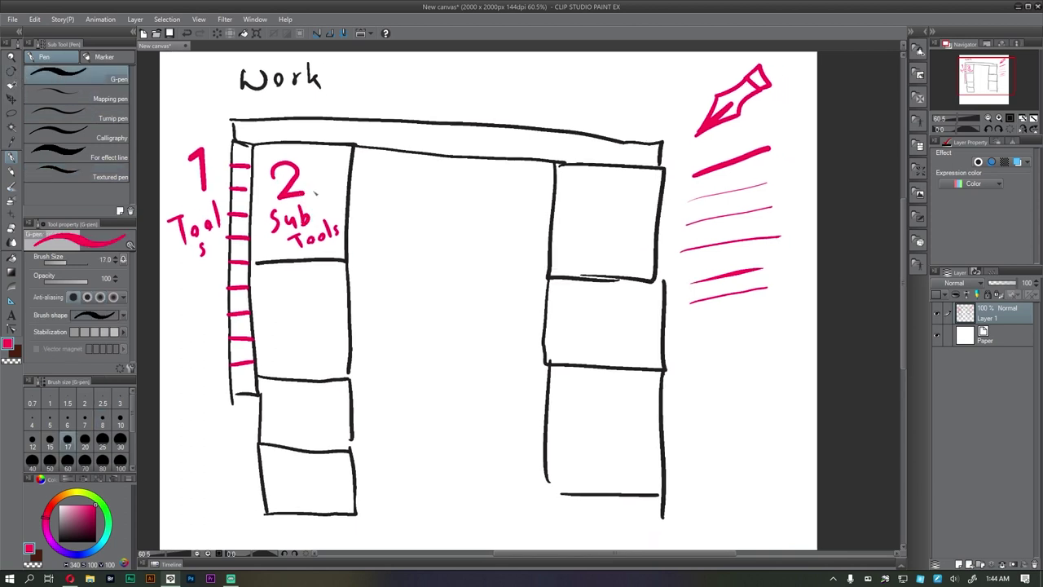
{"action": "left_click_drag", "start_coordinate": [328, 221], "coordinate": [317, 209]}
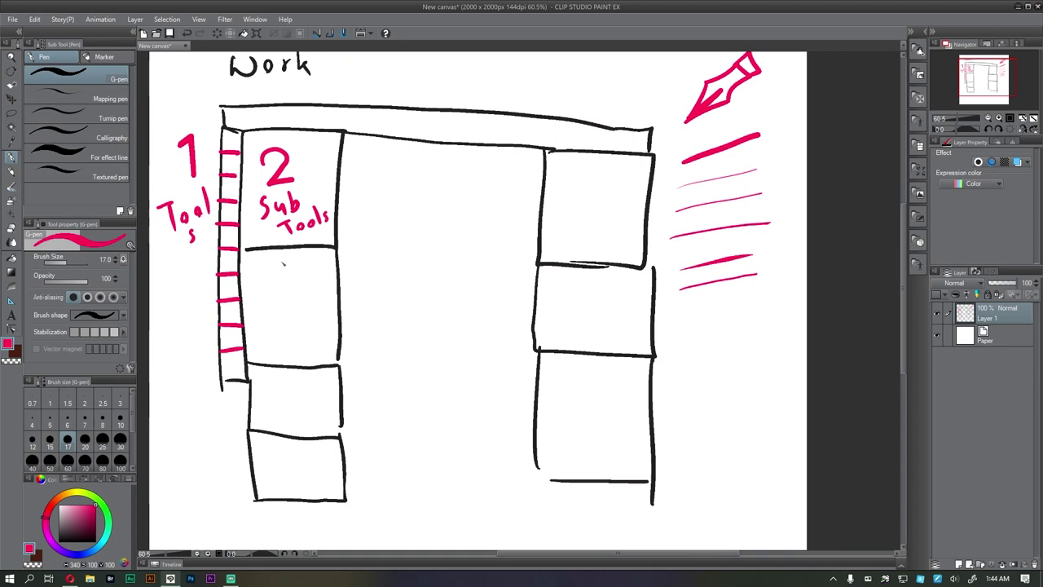
{"action": "mouse_move", "coordinate": [277, 276]}
{"action": "left_mouse_down"}
{"action": "mouse_move", "coordinate": [298, 295]}
{"action": "mouse_move", "coordinate": [267, 318]}
{"action": "left_mouse_up"}
{"action": "left_click_drag", "start_coordinate": [210, 275], "coordinate": [203, 266]}
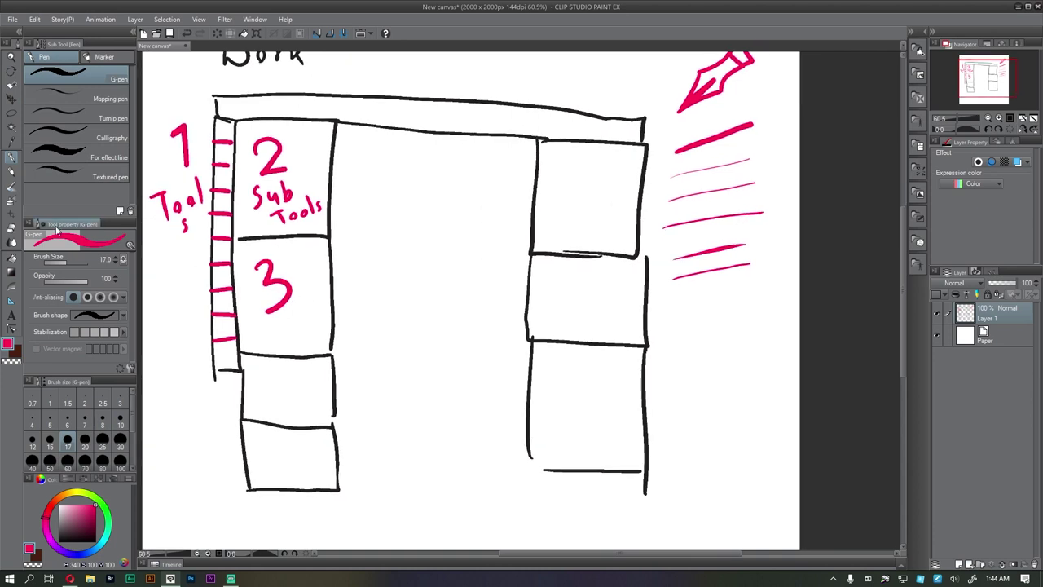
- Paint three strokes in the layout's empty middle area, raising the brush size each time from 40 up to 282.8
{"action": "left_click_drag", "start_coordinate": [285, 303], "coordinate": [279, 296]}
{"action": "left_click_drag", "start_coordinate": [437, 295], "coordinate": [432, 291]}
{"action": "left_click_drag", "start_coordinate": [599, 284], "coordinate": [517, 270]}
{"action": "mouse_move", "coordinate": [623, 122]}
{"action": "left_mouse_down"}
{"action": "mouse_move", "coordinate": [637, 160]}
{"action": "mouse_move", "coordinate": [605, 153]}
{"action": "left_mouse_up"}
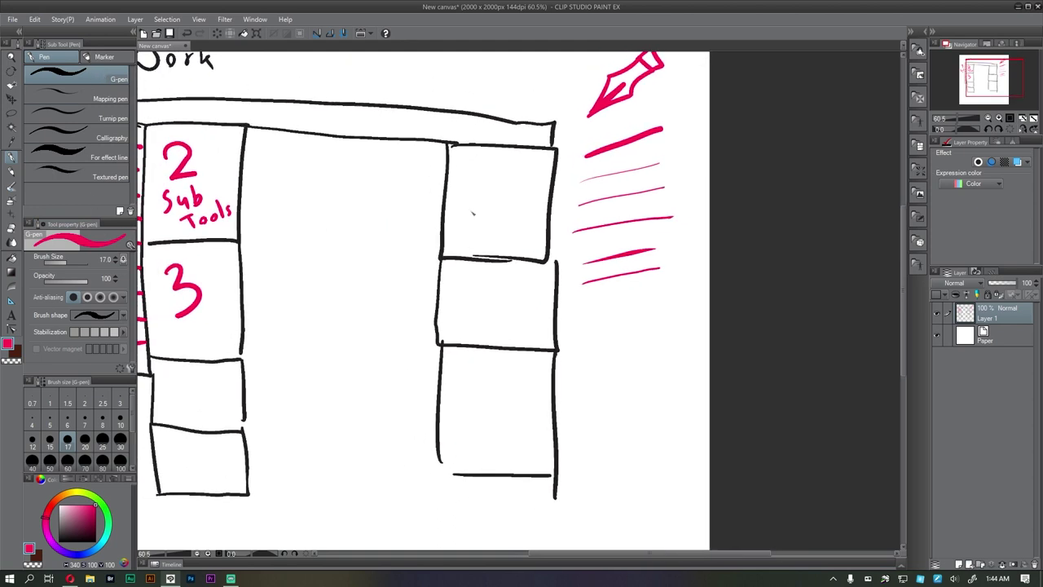
{"action": "left_click_drag", "start_coordinate": [472, 213], "coordinate": [469, 200]}
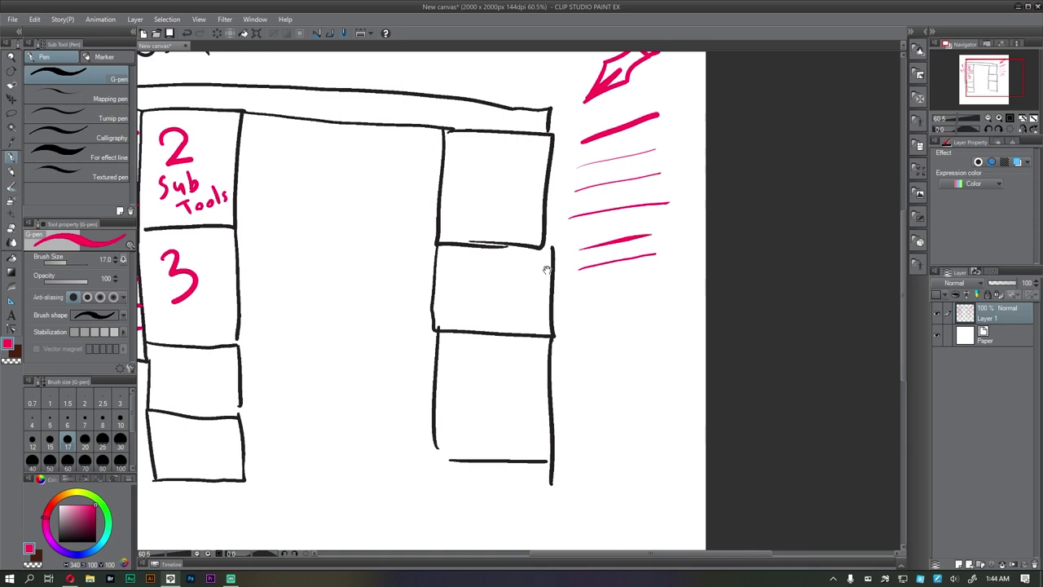
{"action": "left_click", "coordinate": [67, 262]}
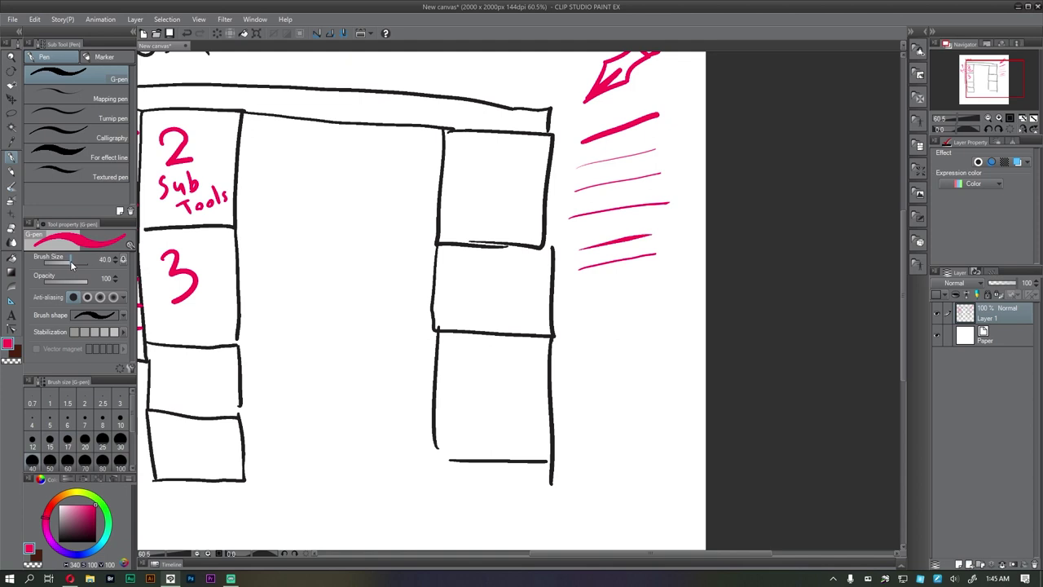
{"action": "left_click_drag", "start_coordinate": [261, 200], "coordinate": [387, 169]}
{"action": "left_click_drag", "start_coordinate": [266, 254], "coordinate": [371, 225]}
{"action": "left_click_drag", "start_coordinate": [78, 261], "coordinate": [83, 262]}
{"action": "left_click_drag", "start_coordinate": [268, 317], "coordinate": [404, 281]}
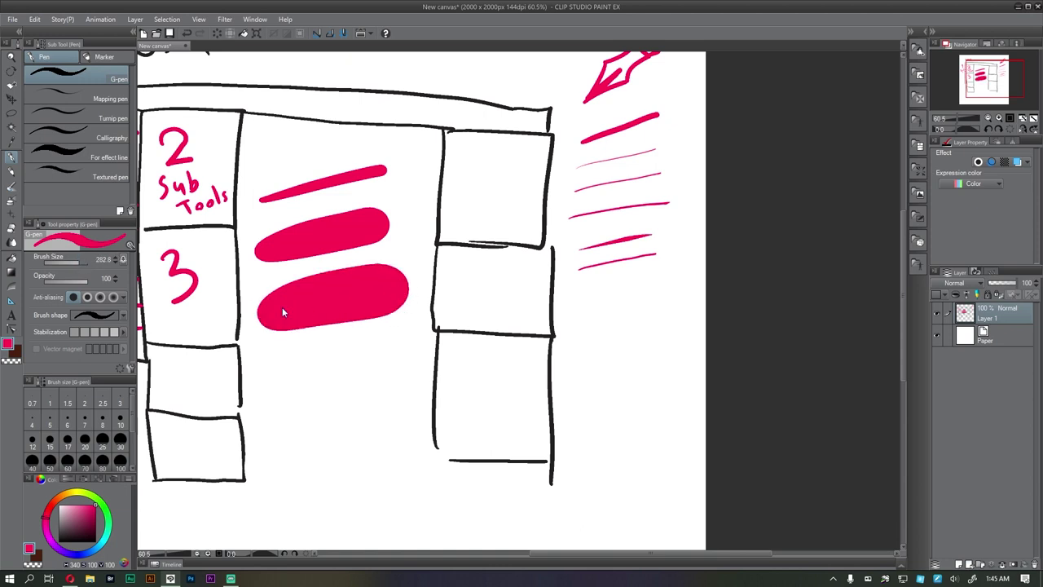
- Paint overlapping strokes below the solid ones, lowering the brush opacity in stages from 67 to 27
{"action": "left_click_drag", "start_coordinate": [81, 279], "coordinate": [72, 281]}
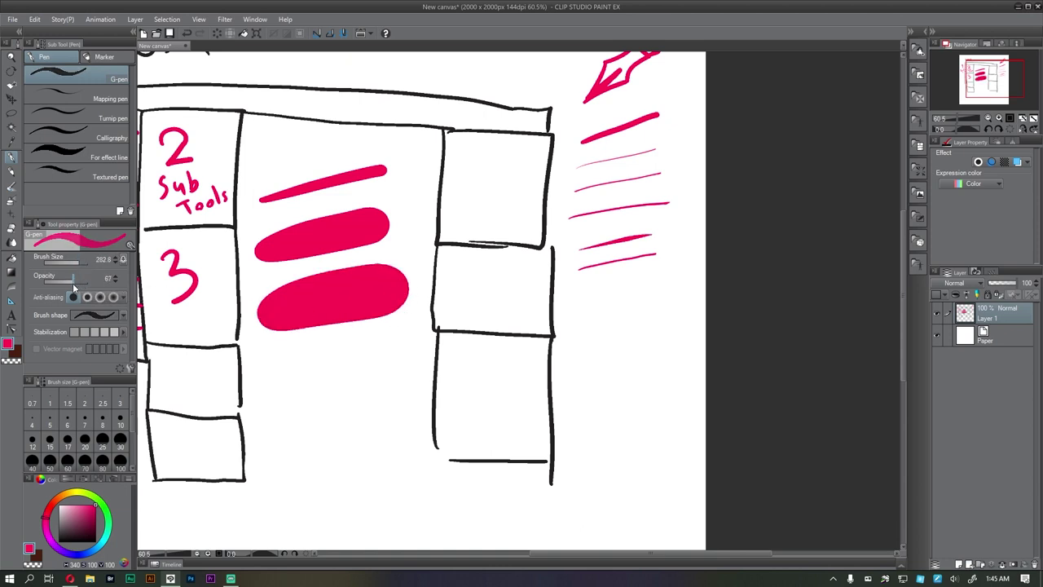
{"action": "left_click_drag", "start_coordinate": [290, 318], "coordinate": [291, 251]}
{"action": "left_click_drag", "start_coordinate": [260, 321], "coordinate": [399, 287]}
{"action": "left_click_drag", "start_coordinate": [251, 326], "coordinate": [363, 339]}
{"action": "left_click_drag", "start_coordinate": [72, 279], "coordinate": [61, 280]}
{"action": "left_click_drag", "start_coordinate": [259, 359], "coordinate": [357, 352]}
{"action": "left_click_drag", "start_coordinate": [268, 375], "coordinate": [346, 404]}
{"action": "left_click_drag", "start_coordinate": [61, 280], "coordinate": [54, 282]}
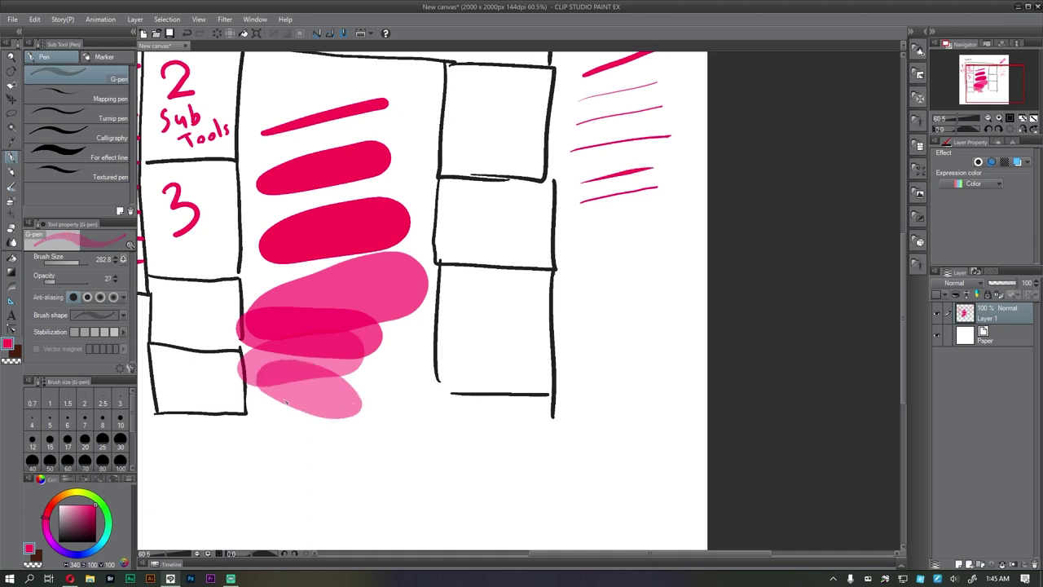
{"action": "left_click_drag", "start_coordinate": [289, 399], "coordinate": [372, 426]}
{"action": "scroll", "coordinate": [369, 399], "scroll_direction": "down", "scroll_amount": 1}
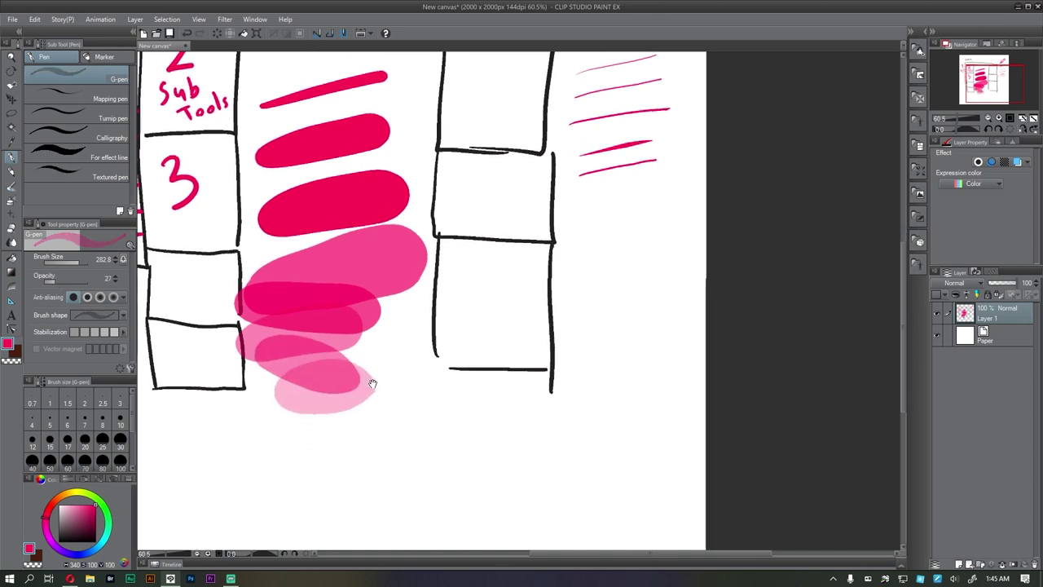
- Restore the G-pen's opacity to 100 and set its brush size to 15
{"action": "left_click_drag", "start_coordinate": [57, 281], "coordinate": [89, 277]}
{"action": "left_click_drag", "start_coordinate": [342, 399], "coordinate": [331, 359]}
{"action": "left_click_drag", "start_coordinate": [258, 238], "coordinate": [252, 276]}
{"action": "mouse_move", "coordinate": [301, 201]}
{"action": "left_mouse_down"}
{"action": "mouse_move", "coordinate": [331, 256]}
{"action": "mouse_move", "coordinate": [339, 248]}
{"action": "left_mouse_up"}
{"action": "left_click_drag", "start_coordinate": [271, 207], "coordinate": [366, 263]}
{"action": "left_click_drag", "start_coordinate": [288, 167], "coordinate": [284, 169]}
{"action": "left_click_drag", "start_coordinate": [311, 280], "coordinate": [289, 223]}
{"action": "left_click_drag", "start_coordinate": [390, 186], "coordinate": [297, 255]}
{"action": "mouse_move", "coordinate": [650, 121]}
{"action": "left_mouse_down"}
{"action": "mouse_move", "coordinate": [632, 170]}
{"action": "mouse_move", "coordinate": [618, 166]}
{"action": "left_mouse_up"}
{"action": "key", "text": "ctrl+z"}
{"action": "left_click", "coordinate": [65, 260]}
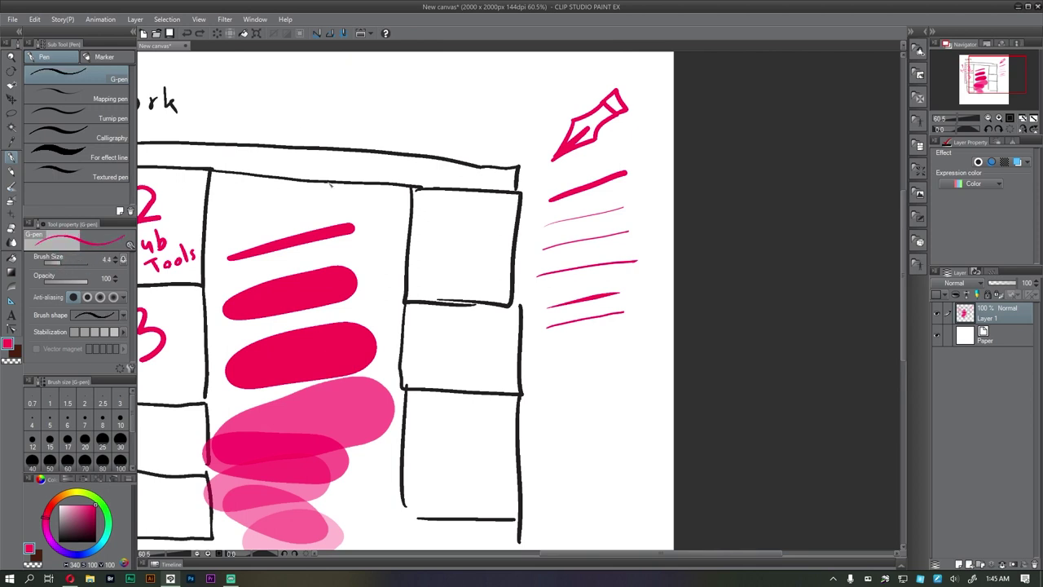
{"action": "left_click", "coordinate": [66, 262]}
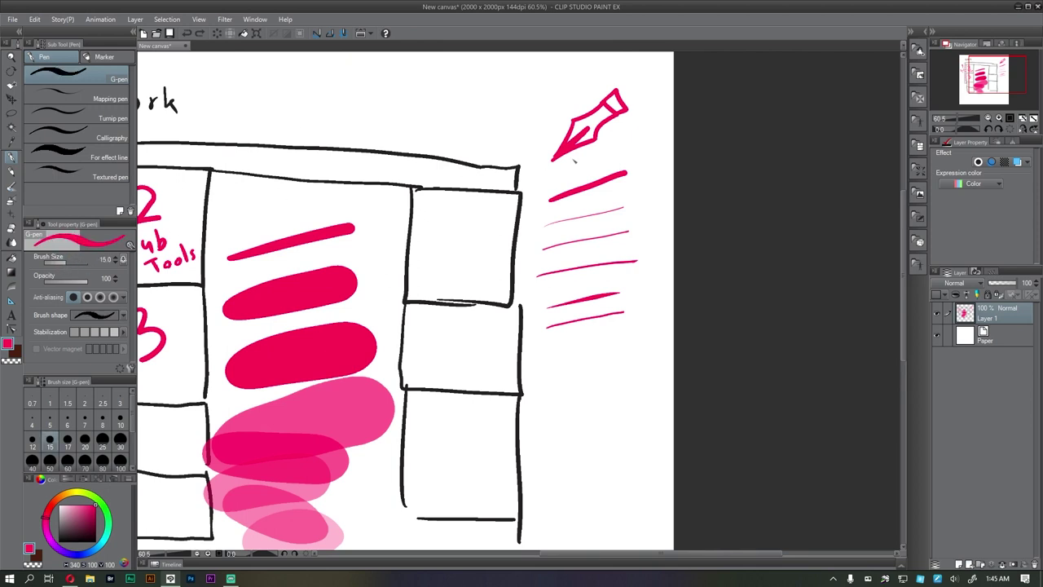
- Draw three small arrows pointing at the upper pen sample lines beneath the nib sketch
{"action": "left_click_drag", "start_coordinate": [631, 161], "coordinate": [640, 152]}
{"action": "left_click_drag", "start_coordinate": [646, 207], "coordinate": [630, 221]}
{"action": "left_click_drag", "start_coordinate": [629, 213], "coordinate": [645, 254]}
- Enlarge the Brush size palette and try the larger presets 17, 20, 25, 80 and 30
{"action": "left_click_drag", "start_coordinate": [407, 303], "coordinate": [475, 266]}
{"action": "left_click_drag", "start_coordinate": [335, 319], "coordinate": [381, 227]}
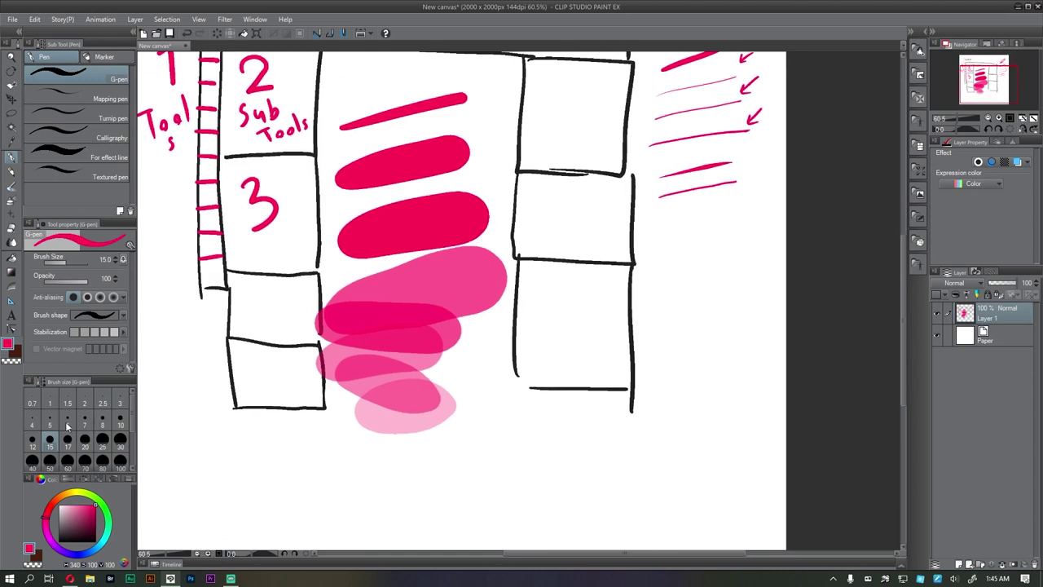
{"action": "left_click_drag", "start_coordinate": [72, 376], "coordinate": [72, 189]}
{"action": "left_click", "coordinate": [68, 249]}
{"action": "left_click", "coordinate": [84, 250]}
{"action": "left_click", "coordinate": [102, 250]}
{"action": "left_click", "coordinate": [103, 269]}
{"action": "left_click", "coordinate": [120, 250]}
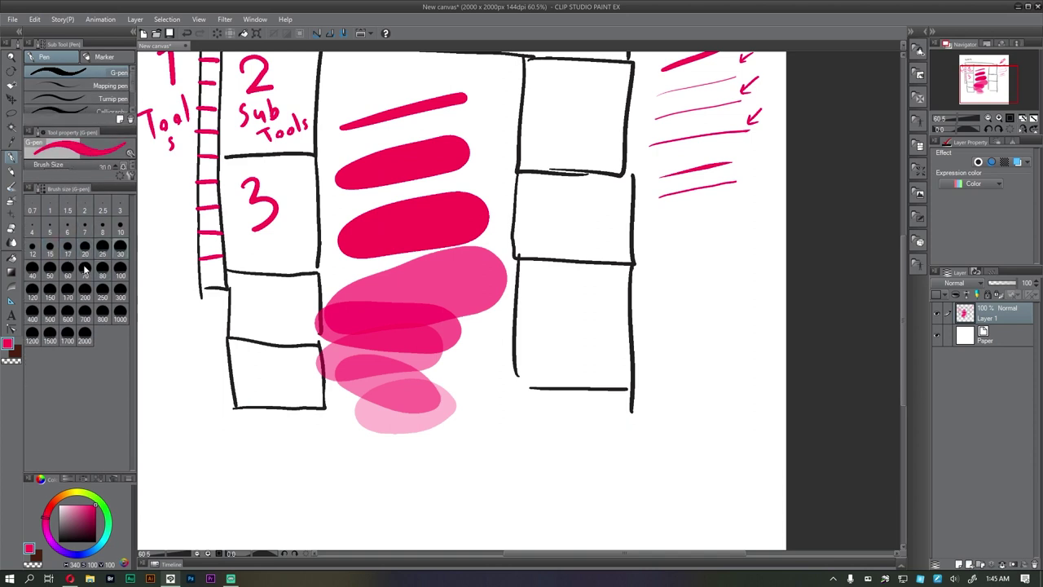
- Try the small brush size presets 1, 1.5 and 2, and settle on 2.5
{"action": "left_click", "coordinate": [50, 210]}
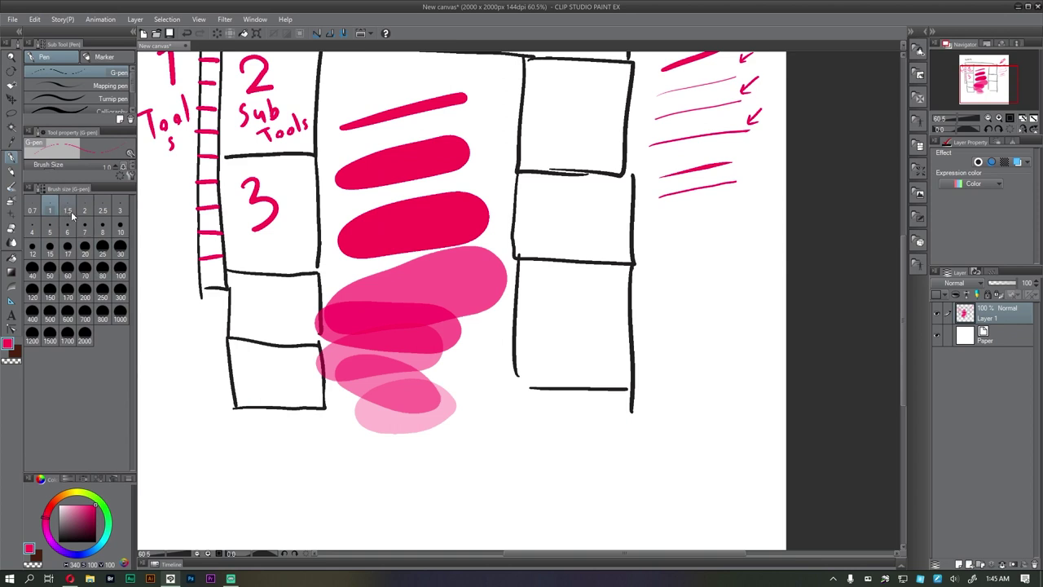
{"action": "left_click", "coordinate": [68, 210]}
{"action": "left_click", "coordinate": [85, 210]}
{"action": "left_click", "coordinate": [103, 211]}
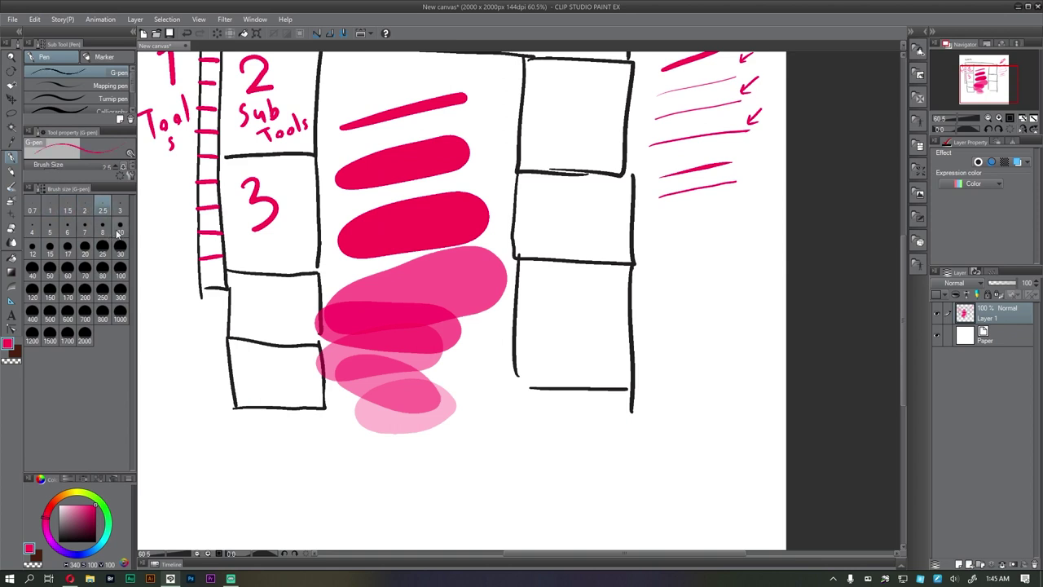
{"action": "left_click_drag", "start_coordinate": [189, 398], "coordinate": [176, 309]}
{"action": "scroll", "coordinate": [176, 308], "scroll_direction": "down", "scroll_amount": 1}
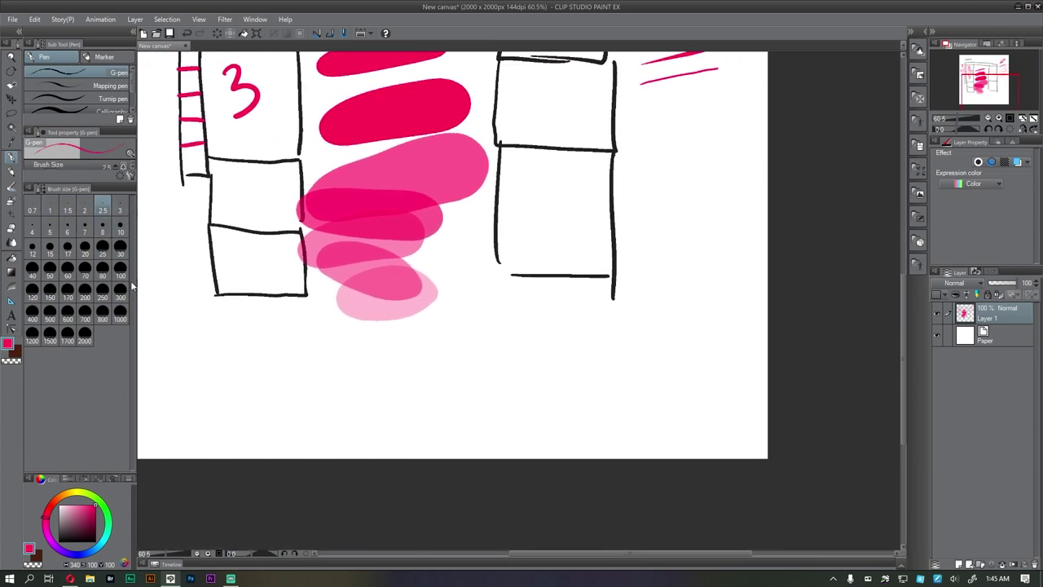
- Expand the Tool property palette again and write a thin letter "P" below the layout sketch
{"action": "left_click_drag", "start_coordinate": [81, 184], "coordinate": [85, 332]}
{"action": "scroll", "coordinate": [337, 347], "scroll_direction": "down", "scroll_amount": 1}
{"action": "left_click_drag", "start_coordinate": [410, 331], "coordinate": [410, 352]}
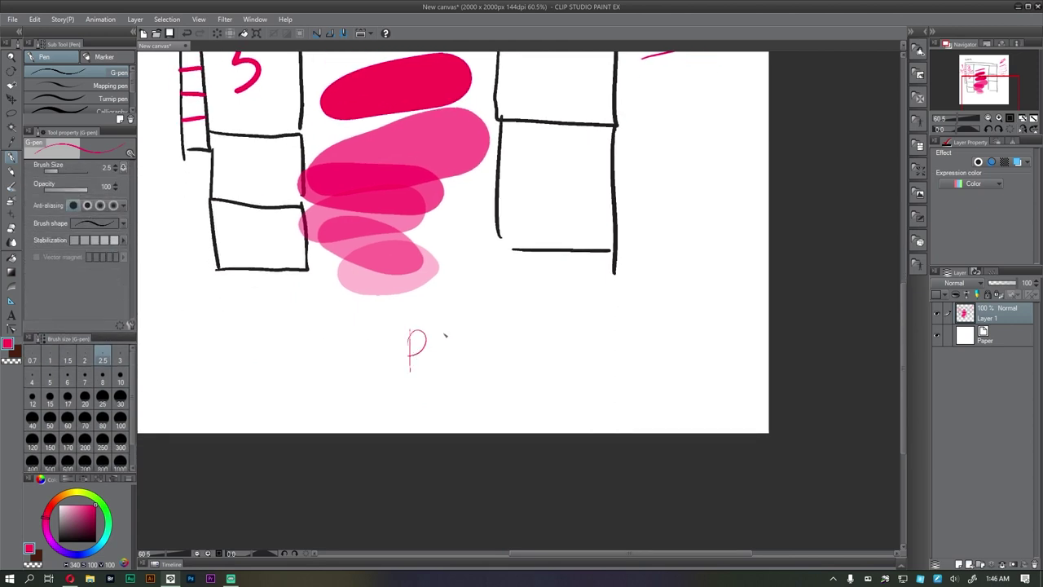
- Increase the brush size stepwise to 30 and write a bold "P" beside the thin one
{"action": "key", "text": "bracketright"}
{"action": "key", "text": "bracketright"}
{"action": "key", "text": "bracketright"}
{"action": "key", "text": "bracketright"}
{"action": "key", "text": "bracketright"}
{"action": "key", "text": "bracketright"}
{"action": "key", "text": "bracketright"}
{"action": "key", "text": "bracketright"}
{"action": "key", "text": "bracketright"}
{"action": "key", "text": "bracketright"}
{"action": "key", "text": "bracketright"}
{"action": "key", "text": "bracketright"}
{"action": "key", "text": "bracketright"}
{"action": "mouse_move", "coordinate": [478, 309]}
{"action": "left_mouse_down"}
{"action": "mouse_move", "coordinate": [479, 358]}
{"action": "mouse_move", "coordinate": [505, 322]}
{"action": "mouse_move", "coordinate": [481, 336]}
{"action": "left_mouse_up"}
- Write opening and closing curly and square brackets beside the bold "P", with a minus above the opening pair and a plus above the closing pair
{"action": "mouse_move", "coordinate": [548, 331]}
{"action": "left_mouse_down"}
{"action": "mouse_move", "coordinate": [528, 324]}
{"action": "mouse_move", "coordinate": [546, 342]}
{"action": "mouse_move", "coordinate": [537, 380]}
{"action": "left_mouse_up"}
{"action": "mouse_move", "coordinate": [609, 299]}
{"action": "left_mouse_down"}
{"action": "mouse_move", "coordinate": [626, 301]}
{"action": "mouse_move", "coordinate": [629, 323]}
{"action": "mouse_move", "coordinate": [612, 343]}
{"action": "mouse_move", "coordinate": [626, 389]}
{"action": "mouse_move", "coordinate": [604, 387]}
{"action": "left_mouse_up"}
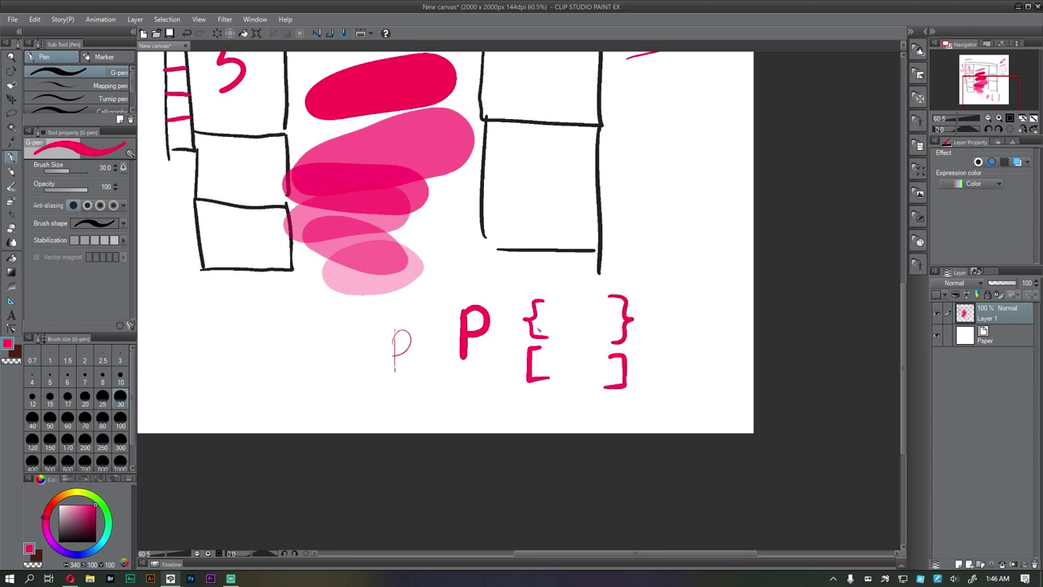
{"action": "left_click_drag", "start_coordinate": [521, 283], "coordinate": [642, 280]}
{"action": "left_click_drag", "start_coordinate": [625, 267], "coordinate": [625, 287]}
- Draw short diagonal strokes beside the opening brackets while reducing the brush size from 10 to 2.5
{"action": "left_click", "coordinate": [84, 376]}
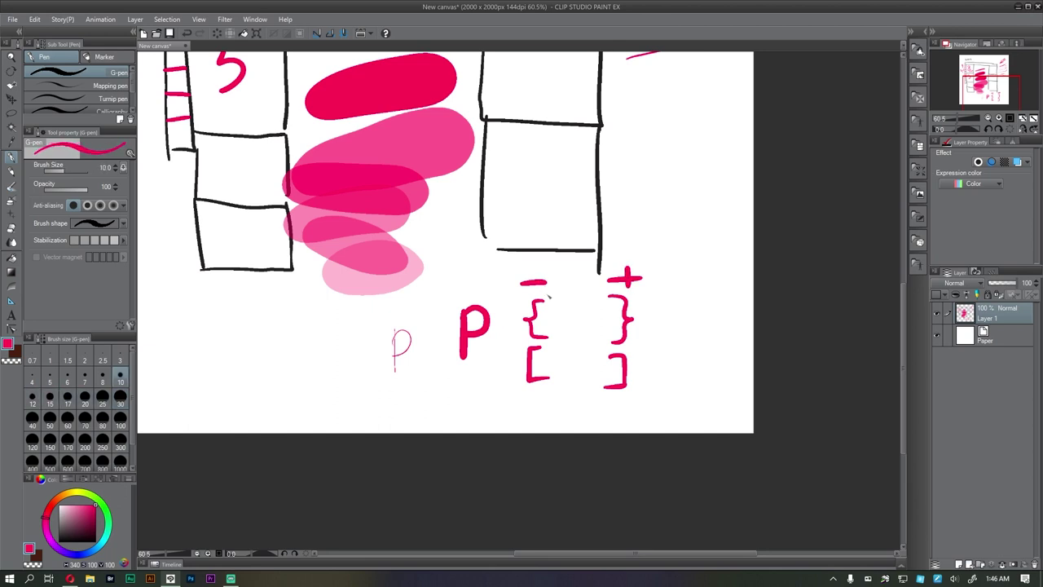
{"action": "key", "text": "bracketleft"}
{"action": "key", "text": "bracketleft"}
{"action": "key", "text": "bracketleft"}
{"action": "key", "text": "bracketleft"}
{"action": "key", "text": "bracketleft"}
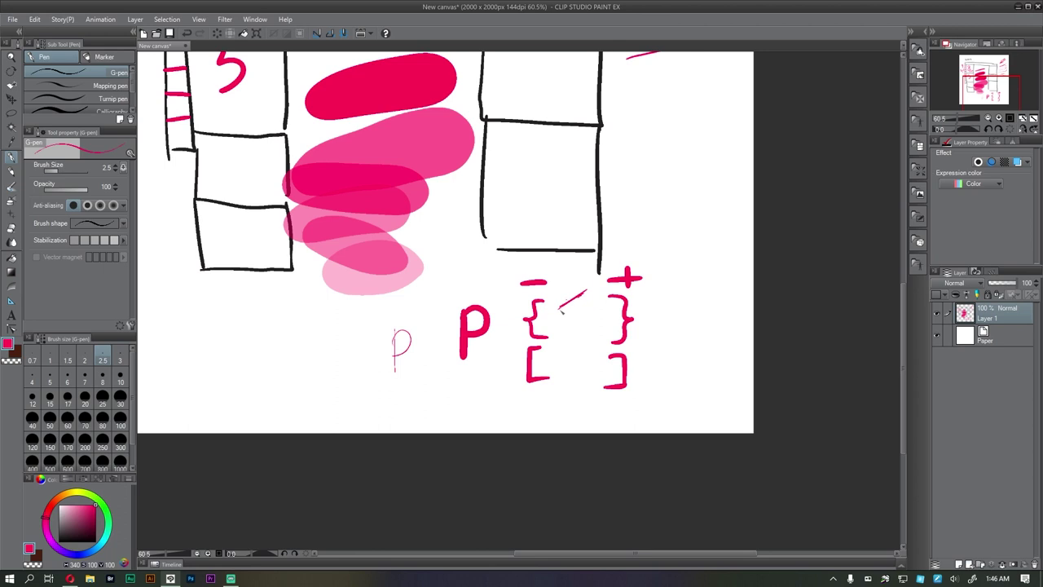
- Increase the brush size stepwise to 25 and draw a stack of thick diagonal strokes beside the closing brackets
{"action": "key", "text": "bracketright"}
{"action": "key", "text": "bracketright"}
{"action": "key", "text": "bracketright"}
{"action": "key", "text": "bracketright"}
{"action": "key", "text": "bracketright"}
{"action": "key", "text": "bracketright"}
{"action": "key", "text": "bracketright"}
{"action": "key", "text": "bracketright"}
{"action": "key", "text": "bracketright"}
{"action": "key", "text": "bracketright"}
{"action": "key", "text": "bracketright"}
{"action": "key", "text": "bracketright"}
{"action": "left_click_drag", "start_coordinate": [650, 300], "coordinate": [694, 279]}
{"action": "mouse_move", "coordinate": [652, 317]}
{"action": "left_mouse_down"}
{"action": "mouse_move", "coordinate": [691, 303]}
{"action": "mouse_move", "coordinate": [694, 320]}
{"action": "left_mouse_up"}
{"action": "left_click_drag", "start_coordinate": [654, 354], "coordinate": [695, 341]}
{"action": "left_click_drag", "start_coordinate": [658, 375], "coordinate": [692, 364]}
- Shorten the Tool property palette and enlarge the color wheel palette
{"action": "scroll", "coordinate": [677, 370], "scroll_direction": "up", "scroll_amount": 3}
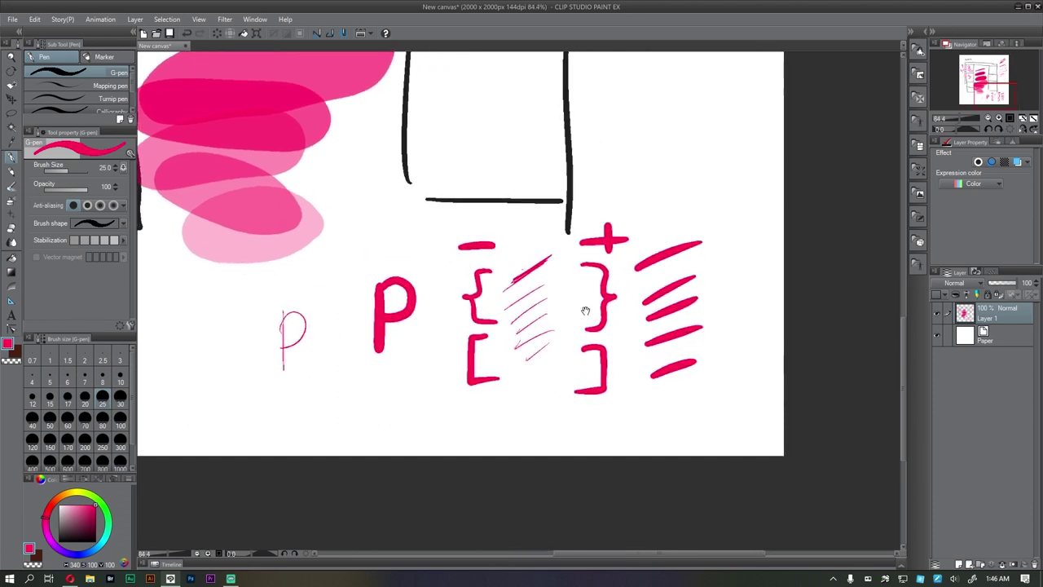
{"action": "left_click_drag", "start_coordinate": [573, 282], "coordinate": [569, 333]}
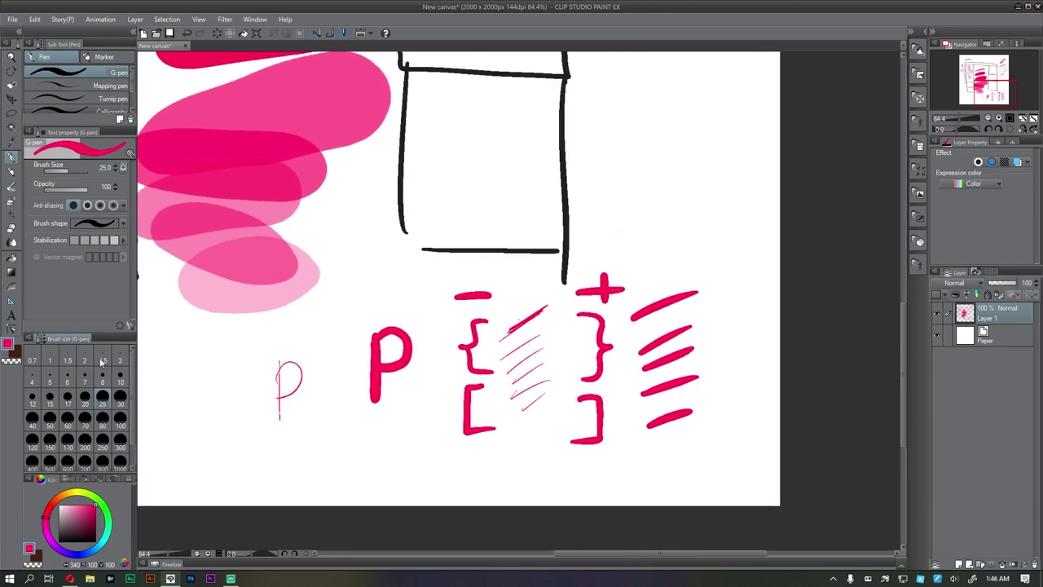
{"action": "left_click_drag", "start_coordinate": [71, 329], "coordinate": [72, 278]}
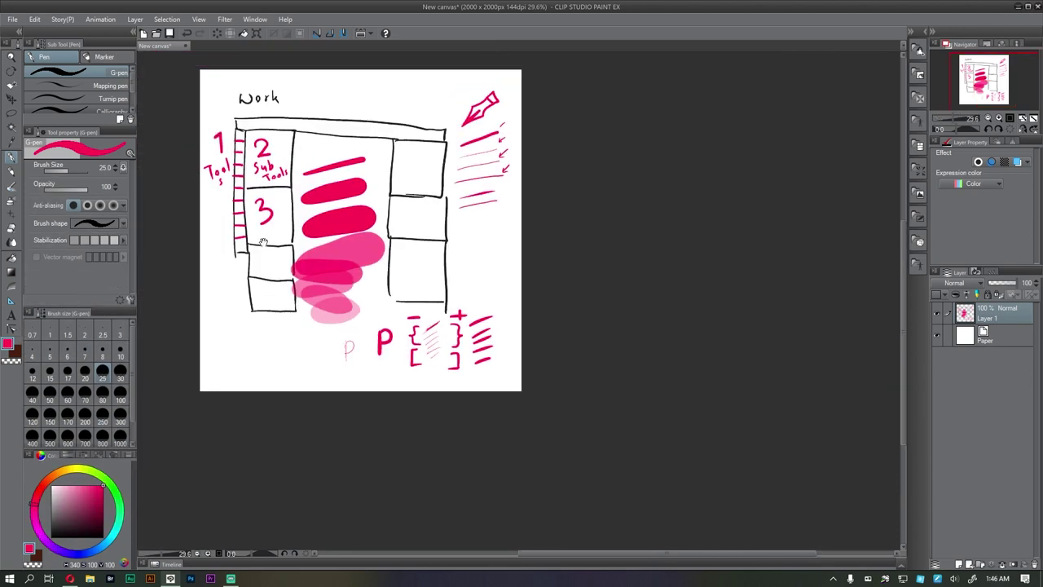
- Write the number 4 in the third box of the left column
{"action": "scroll", "coordinate": [298, 263], "scroll_direction": "up", "scroll_amount": 5}
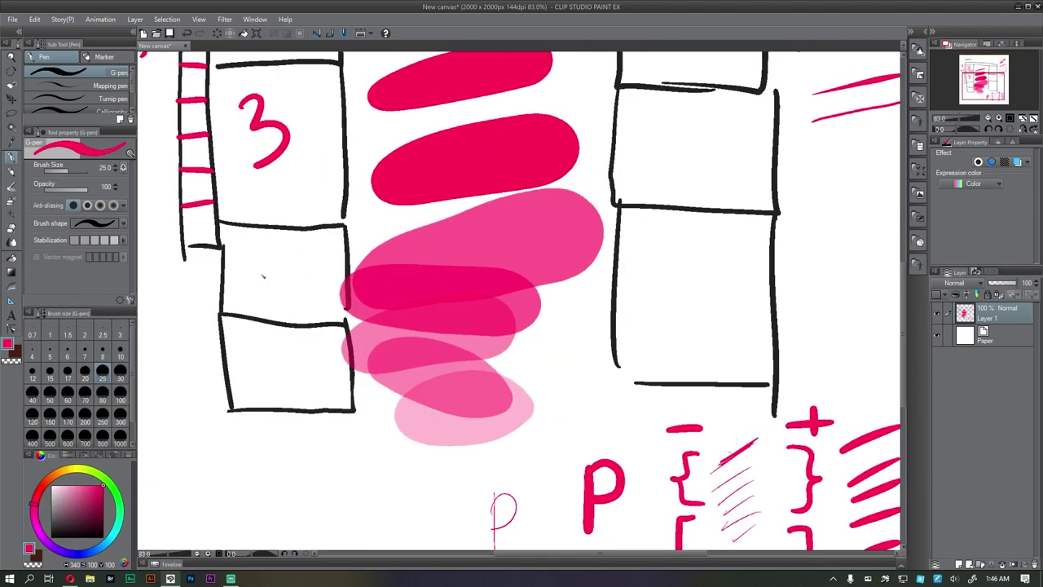
{"action": "left_click_drag", "start_coordinate": [272, 221], "coordinate": [275, 199]}
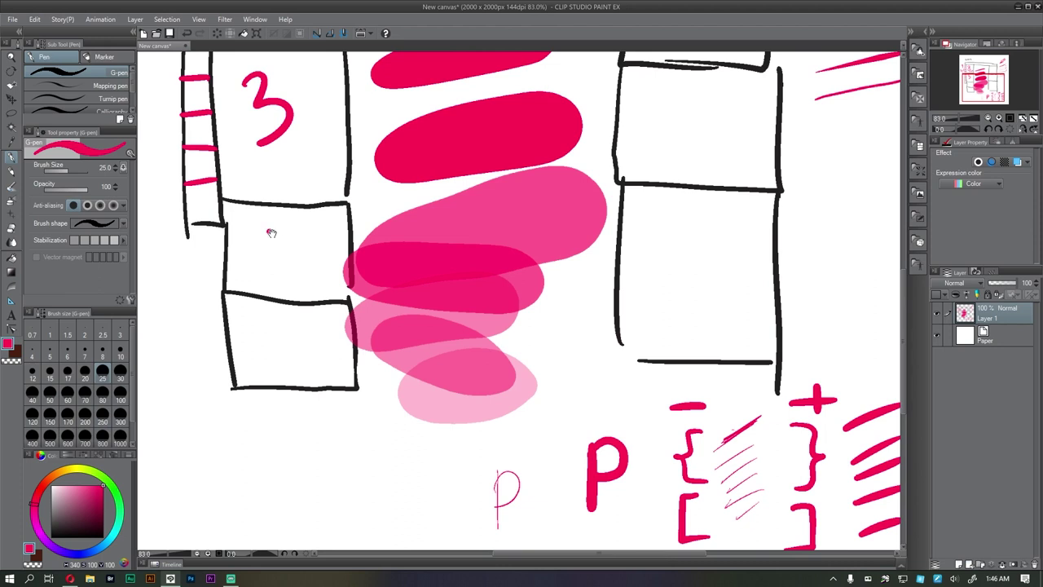
{"action": "scroll", "coordinate": [272, 233], "scroll_direction": "up", "scroll_amount": 5}
{"action": "scroll", "coordinate": [273, 338], "scroll_direction": "down", "scroll_amount": 1}
{"action": "mouse_move", "coordinate": [258, 301]}
{"action": "left_mouse_down"}
{"action": "mouse_move", "coordinate": [257, 338]}
{"action": "mouse_move", "coordinate": [295, 343]}
{"action": "left_mouse_up"}
{"action": "left_click_drag", "start_coordinate": [285, 303], "coordinate": [287, 336]}
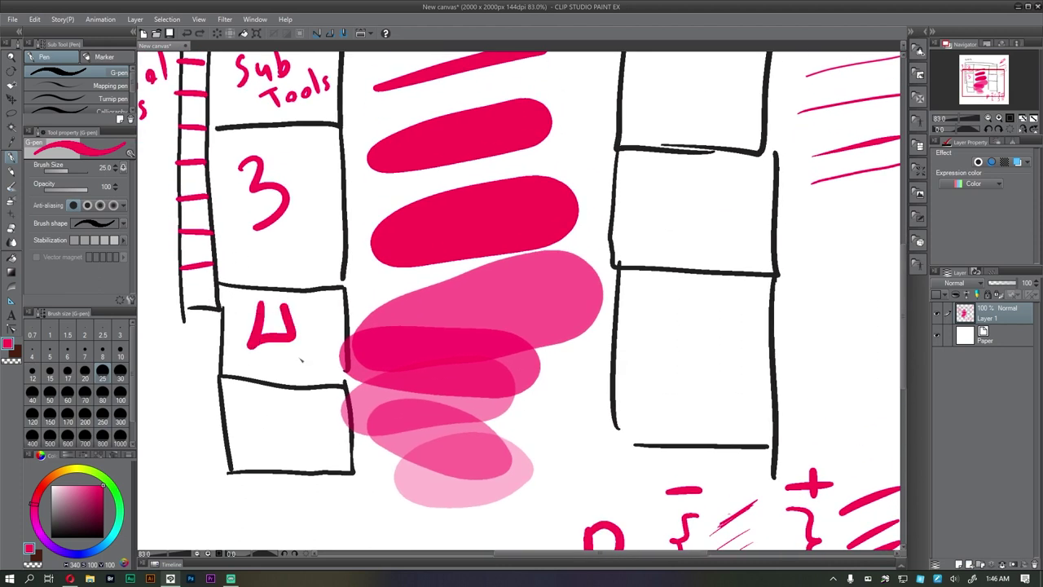
- Draw a square with two concentric circles below the left column, plus a curved arrow leading away from its corner
{"action": "scroll", "coordinate": [298, 347], "scroll_direction": "down", "scroll_amount": 5}
{"action": "mouse_move", "coordinate": [204, 394]}
{"action": "left_mouse_down"}
{"action": "mouse_move", "coordinate": [196, 455]}
{"action": "mouse_move", "coordinate": [155, 487]}
{"action": "mouse_move", "coordinate": [159, 465]}
{"action": "mouse_move", "coordinate": [150, 490]}
{"action": "mouse_move", "coordinate": [181, 495]}
{"action": "left_mouse_up"}
{"action": "mouse_move", "coordinate": [282, 496]}
{"action": "left_mouse_down"}
{"action": "mouse_move", "coordinate": [225, 442]}
{"action": "mouse_move", "coordinate": [307, 409]}
{"action": "mouse_move", "coordinate": [323, 466]}
{"action": "mouse_move", "coordinate": [297, 494]}
{"action": "mouse_move", "coordinate": [250, 475]}
{"action": "mouse_move", "coordinate": [249, 432]}
{"action": "mouse_move", "coordinate": [282, 424]}
{"action": "mouse_move", "coordinate": [303, 458]}
{"action": "mouse_move", "coordinate": [269, 482]}
{"action": "left_mouse_up"}
{"action": "mouse_move", "coordinate": [205, 398]}
{"action": "left_mouse_down"}
{"action": "mouse_move", "coordinate": [220, 494]}
{"action": "mouse_move", "coordinate": [210, 399]}
{"action": "mouse_move", "coordinate": [322, 383]}
{"action": "mouse_move", "coordinate": [341, 423]}
{"action": "mouse_move", "coordinate": [350, 493]}
{"action": "mouse_move", "coordinate": [221, 506]}
{"action": "left_mouse_up"}
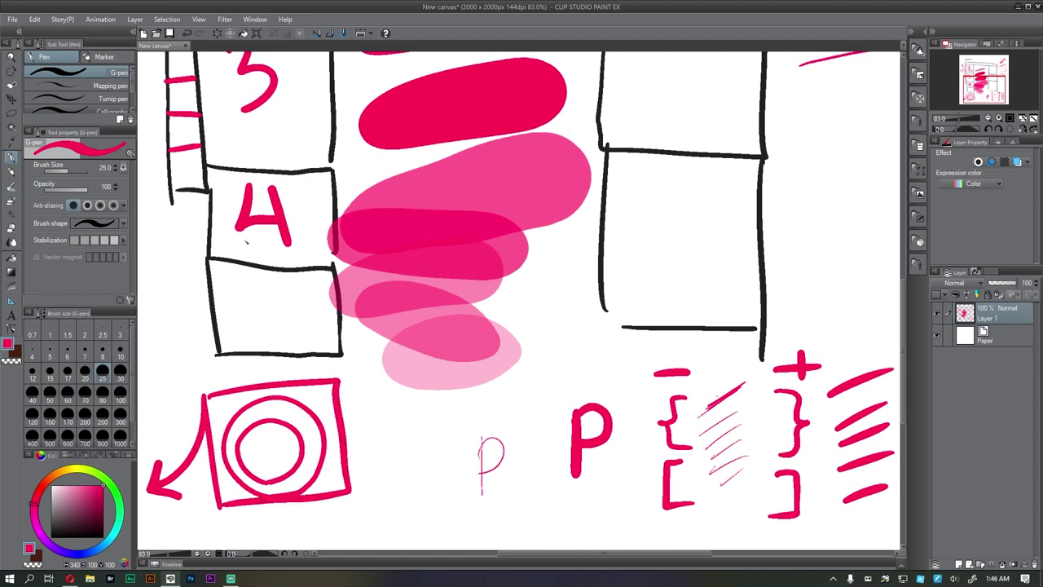
- Draw vertical strokes beside the boxed circles in dark magenta and darker green, and set the brush colour to bright green
{"action": "left_click_drag", "start_coordinate": [88, 504], "coordinate": [94, 514]}
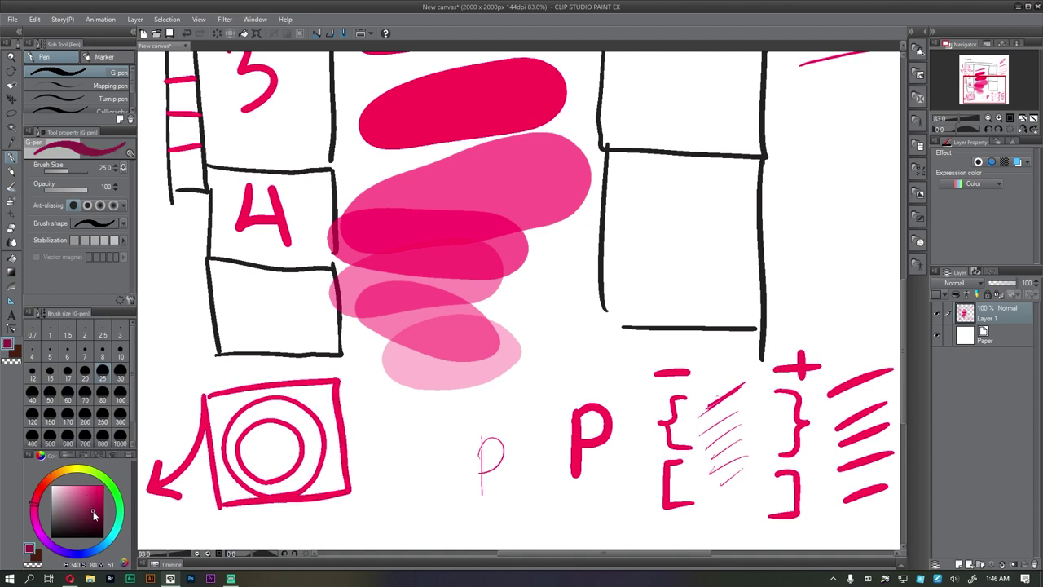
{"action": "left_click_drag", "start_coordinate": [371, 402], "coordinate": [390, 494]}
{"action": "left_click_drag", "start_coordinate": [416, 436], "coordinate": [420, 487]}
{"action": "left_click_drag", "start_coordinate": [65, 477], "coordinate": [102, 479]}
{"action": "mouse_move", "coordinate": [430, 398]}
{"action": "left_mouse_down"}
{"action": "mouse_move", "coordinate": [440, 492]}
{"action": "mouse_move", "coordinate": [457, 483]}
{"action": "left_mouse_up"}
{"action": "left_click_drag", "start_coordinate": [480, 403], "coordinate": [476, 477]}
{"action": "left_click", "coordinate": [103, 498]}
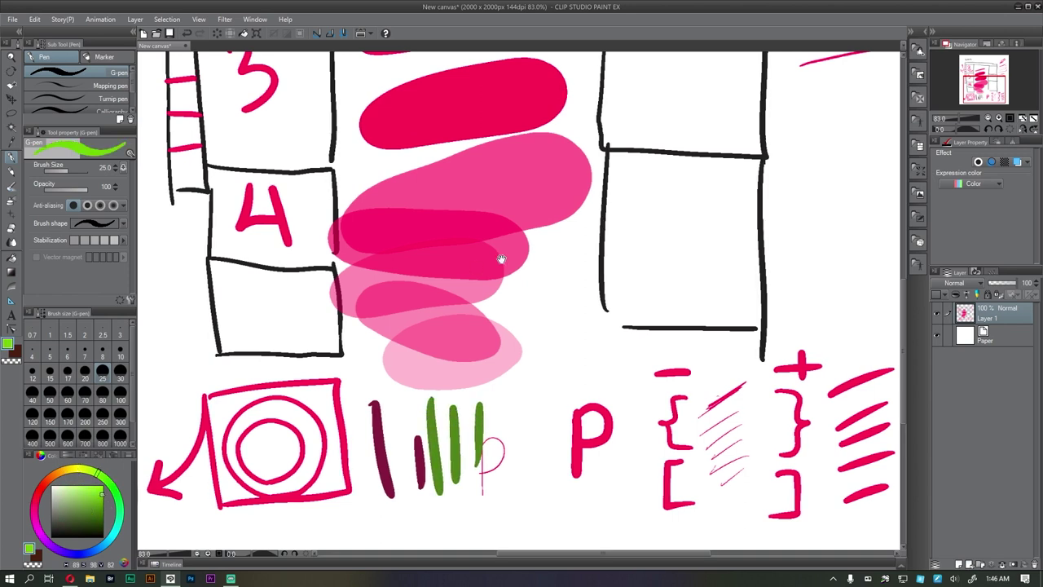
- Clear the layer and sketch a large square enclosed by two concentric circles in bright green
{"action": "scroll", "coordinate": [496, 260], "scroll_direction": "down", "scroll_amount": 5}
{"action": "key", "text": "Delete"}
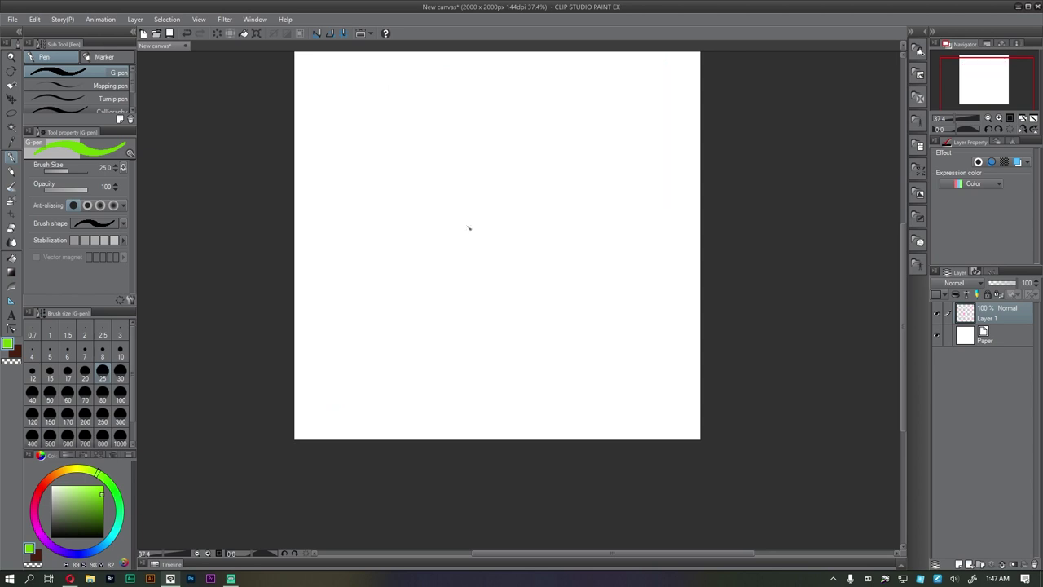
{"action": "mouse_move", "coordinate": [421, 177]}
{"action": "left_mouse_down"}
{"action": "mouse_move", "coordinate": [421, 276]}
{"action": "mouse_move", "coordinate": [505, 173]}
{"action": "mouse_move", "coordinate": [507, 272]}
{"action": "left_mouse_up"}
{"action": "left_click_drag", "start_coordinate": [422, 269], "coordinate": [507, 268]}
{"action": "mouse_move", "coordinate": [412, 277]}
{"action": "left_mouse_down"}
{"action": "mouse_move", "coordinate": [394, 208]}
{"action": "mouse_move", "coordinate": [483, 160]}
{"action": "mouse_move", "coordinate": [531, 215]}
{"action": "mouse_move", "coordinate": [500, 273]}
{"action": "mouse_move", "coordinate": [457, 283]}
{"action": "mouse_move", "coordinate": [410, 272]}
{"action": "mouse_move", "coordinate": [421, 260]}
{"action": "mouse_move", "coordinate": [413, 280]}
{"action": "mouse_move", "coordinate": [391, 261]}
{"action": "mouse_move", "coordinate": [402, 172]}
{"action": "mouse_move", "coordinate": [455, 146]}
{"action": "mouse_move", "coordinate": [531, 183]}
{"action": "mouse_move", "coordinate": [536, 243]}
{"action": "mouse_move", "coordinate": [492, 287]}
{"action": "mouse_move", "coordinate": [405, 279]}
{"action": "left_mouse_up"}
{"action": "left_click_drag", "start_coordinate": [195, 274], "coordinate": [192, 279]}
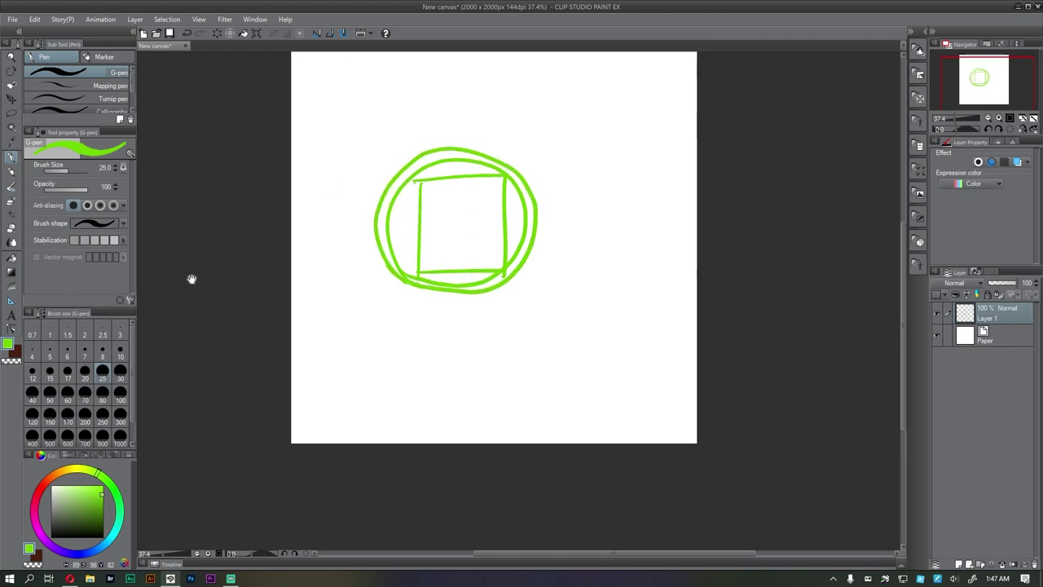
- Detach the color wheel as a floating palette, enlarge it to more than double its size and place it beside the sketch
{"action": "left_click_drag", "start_coordinate": [45, 455], "coordinate": [181, 67]}
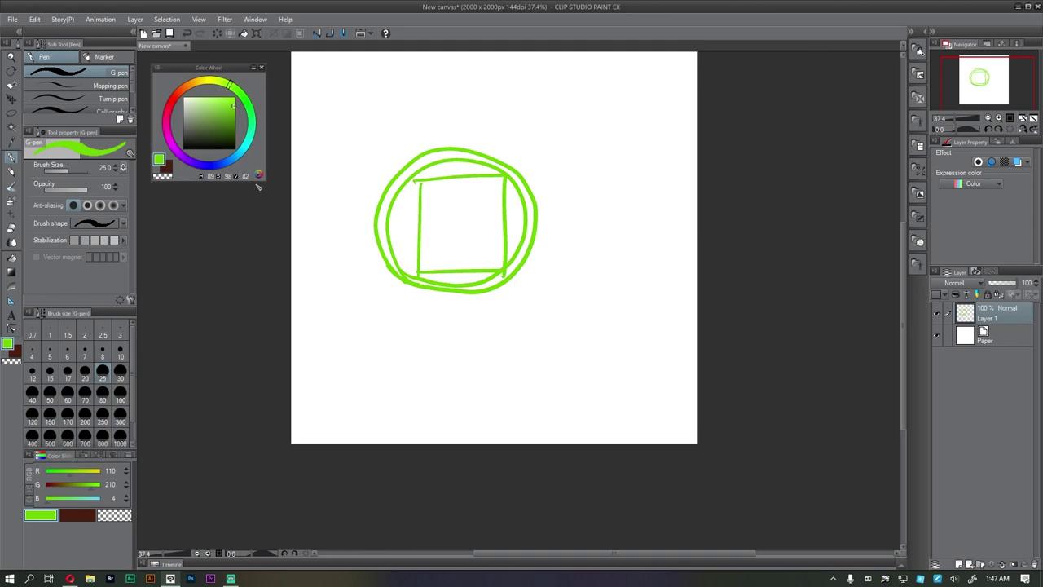
{"action": "left_click_drag", "start_coordinate": [266, 183], "coordinate": [459, 414]}
{"action": "mouse_move", "coordinate": [377, 65]}
{"action": "left_mouse_down"}
{"action": "mouse_move", "coordinate": [766, 97]}
{"action": "mouse_move", "coordinate": [730, 78]}
{"action": "left_mouse_up"}
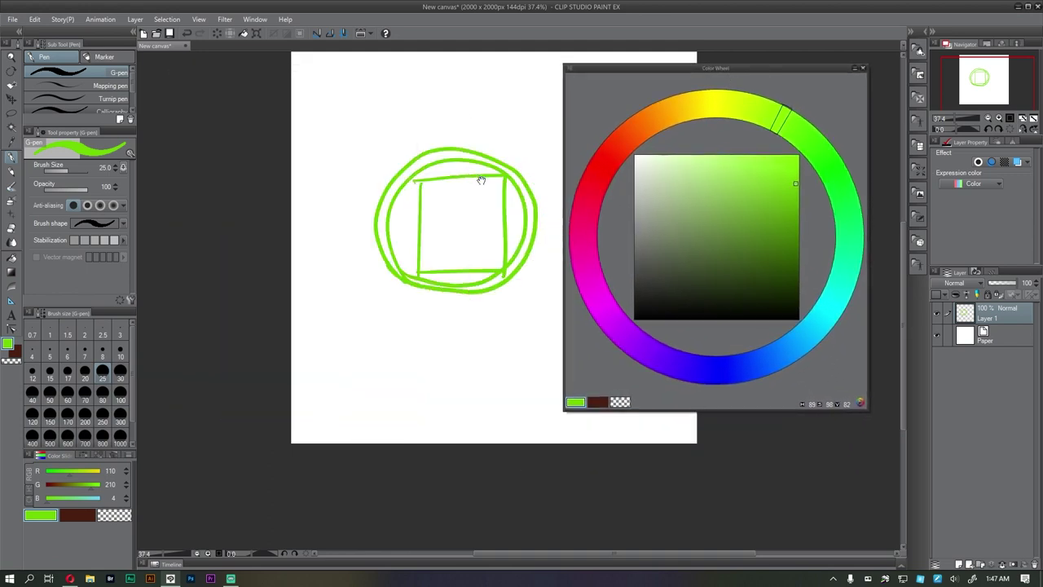
- Draw an arrow pointing into the square and handwrite the label "Saturation" below the circles
{"action": "left_click_drag", "start_coordinate": [480, 180], "coordinate": [419, 185]}
{"action": "left_click_drag", "start_coordinate": [343, 133], "coordinate": [372, 229]}
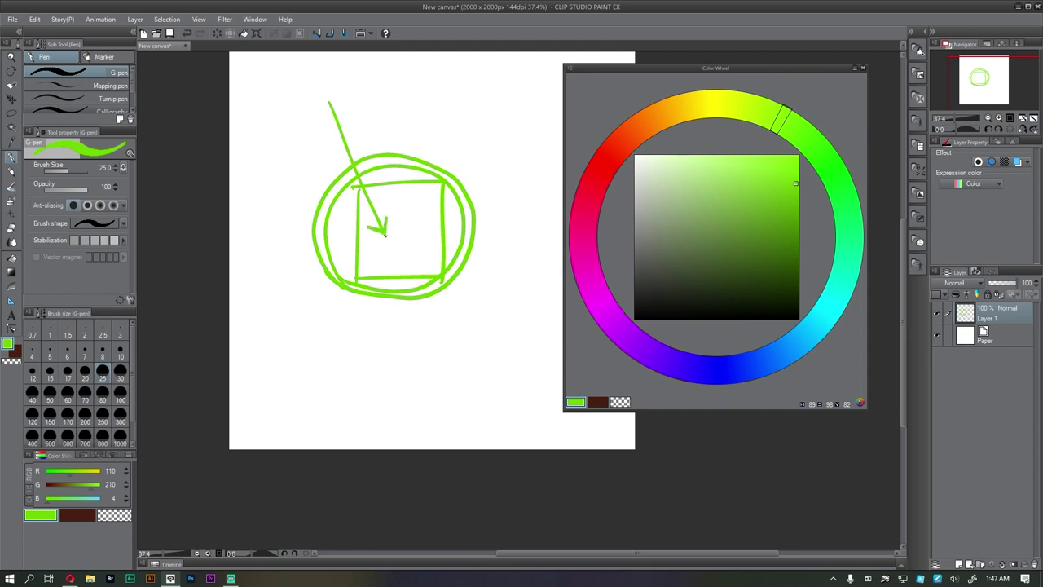
{"action": "left_click_drag", "start_coordinate": [332, 348], "coordinate": [324, 367]}
{"action": "mouse_move", "coordinate": [343, 337]}
{"action": "left_mouse_down"}
{"action": "mouse_move", "coordinate": [365, 356]}
{"action": "mouse_move", "coordinate": [374, 335]}
{"action": "mouse_move", "coordinate": [341, 370]}
{"action": "mouse_move", "coordinate": [370, 353]}
{"action": "left_mouse_up"}
{"action": "key", "text": "ctrl+z"}
{"action": "key", "text": "ctrl+z"}
{"action": "key", "text": "ctrl+z"}
{"action": "left_click_drag", "start_coordinate": [362, 350], "coordinate": [373, 346]}
{"action": "left_click_drag", "start_coordinate": [376, 346], "coordinate": [385, 352]}
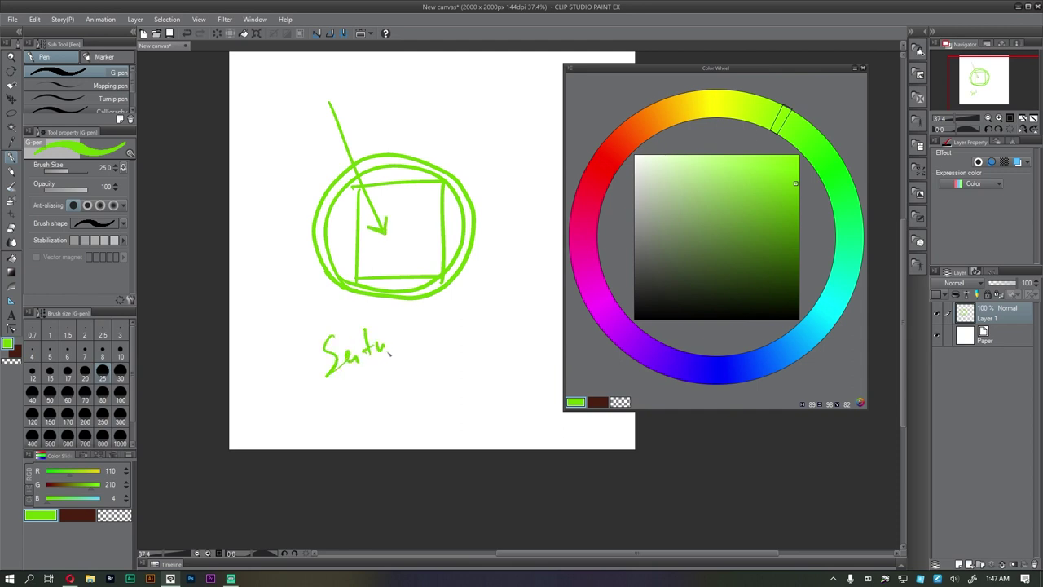
{"action": "left_click_drag", "start_coordinate": [445, 329], "coordinate": [443, 326]}
{"action": "mouse_move", "coordinate": [454, 323]}
{"action": "left_mouse_down"}
{"action": "mouse_move", "coordinate": [474, 324]}
{"action": "mouse_move", "coordinate": [452, 338]}
{"action": "left_mouse_up"}
- Draw an arrow labelled HUE pointing at the outer ring, and extend a cross through the centre of the circles
{"action": "mouse_move", "coordinate": [369, 198]}
{"action": "left_mouse_down"}
{"action": "mouse_move", "coordinate": [372, 272]}
{"action": "mouse_move", "coordinate": [422, 242]}
{"action": "mouse_move", "coordinate": [371, 288]}
{"action": "mouse_move", "coordinate": [409, 263]}
{"action": "mouse_move", "coordinate": [378, 214]}
{"action": "left_mouse_up"}
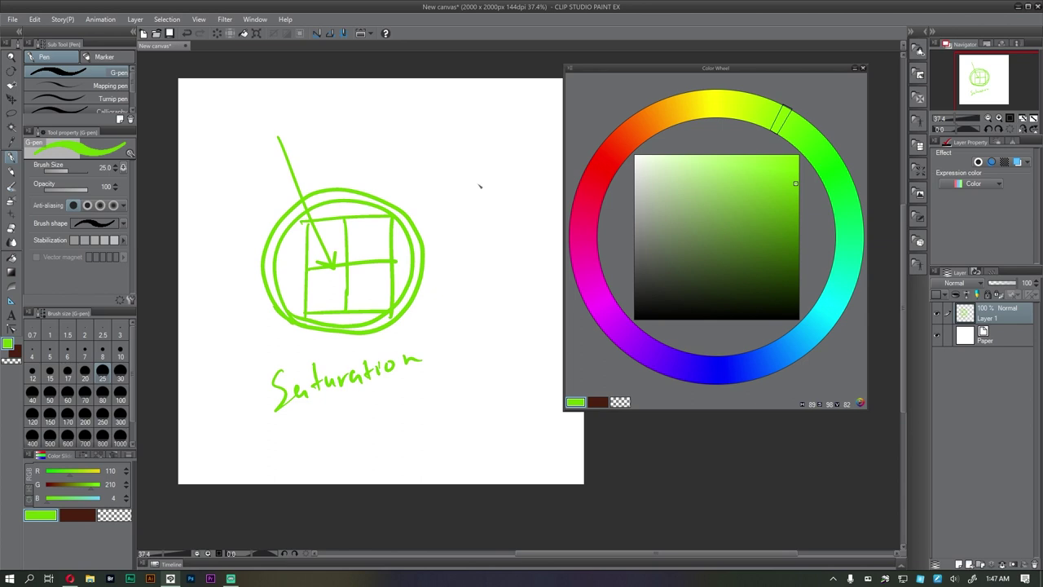
{"action": "left_click_drag", "start_coordinate": [405, 136], "coordinate": [381, 188]}
{"action": "left_click_drag", "start_coordinate": [468, 120], "coordinate": [479, 141]}
{"action": "left_click_drag", "start_coordinate": [463, 131], "coordinate": [478, 133]}
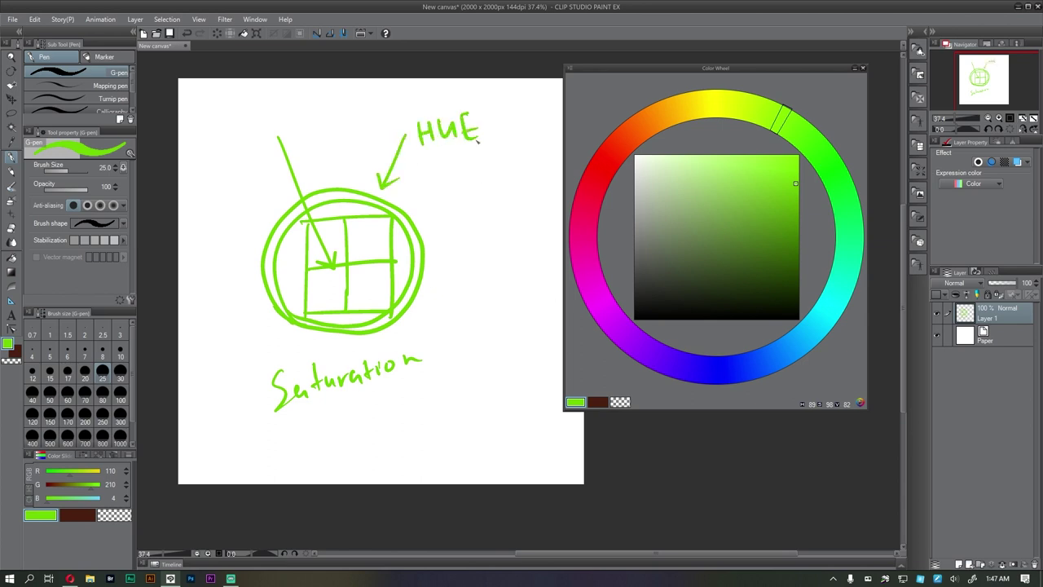
{"action": "left_click_drag", "start_coordinate": [345, 166], "coordinate": [347, 324]}
{"action": "left_click_drag", "start_coordinate": [222, 274], "coordinate": [454, 255]}
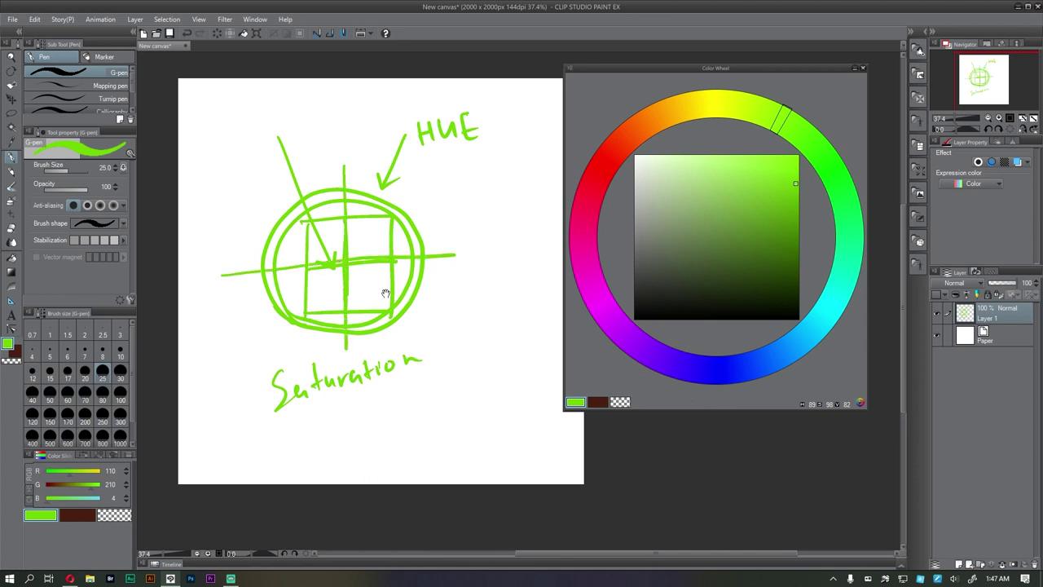
{"action": "left_click_drag", "start_coordinate": [217, 274], "coordinate": [357, 263]}
{"action": "left_click_drag", "start_coordinate": [463, 235], "coordinate": [413, 241]}
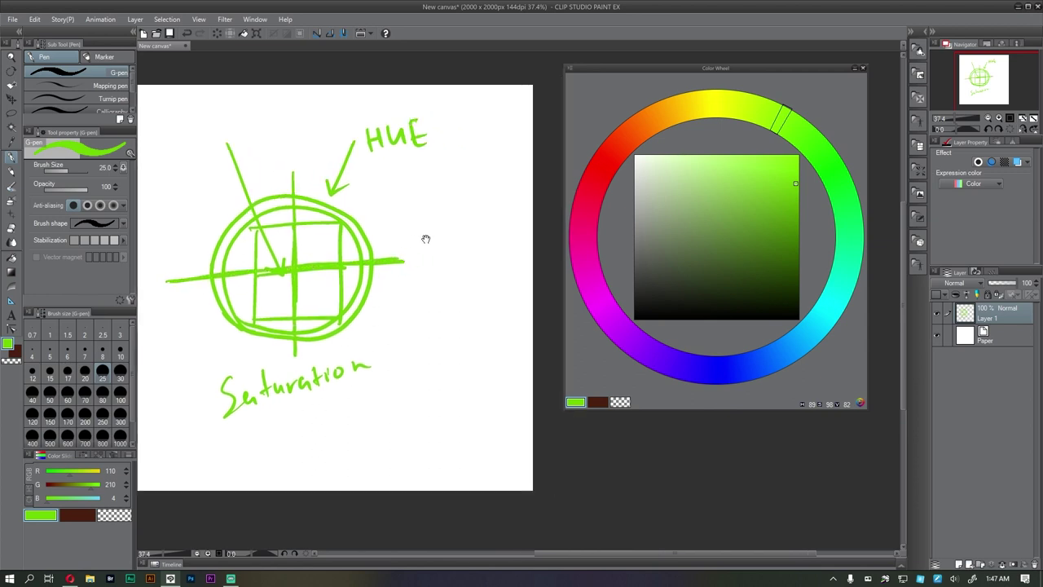
- Switch the color wheel to its triangle mode and sketch a triangle beside the circles in green, traced and crossed in black
{"action": "left_click", "coordinate": [861, 404]}
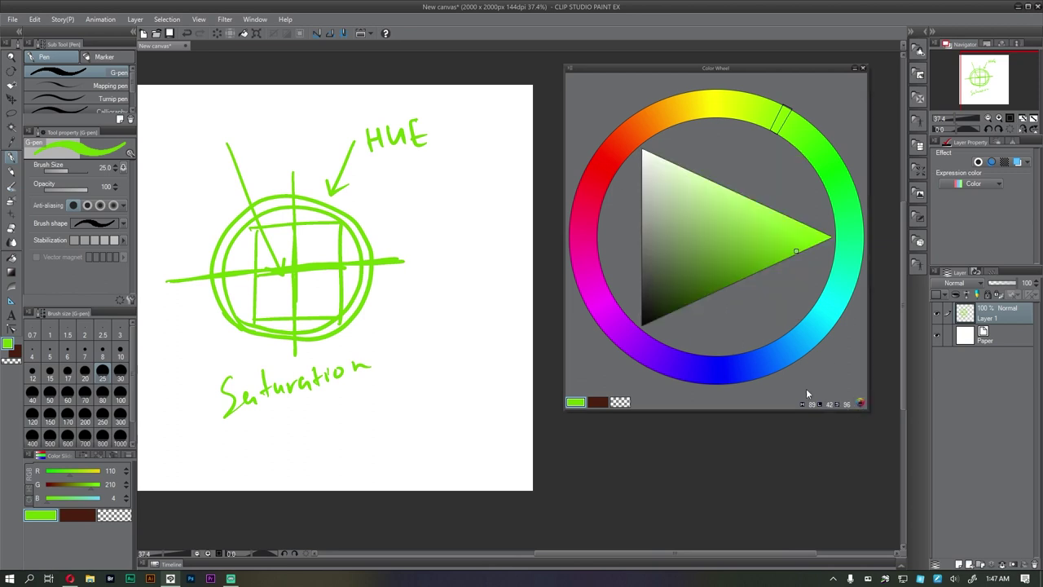
{"action": "mouse_move", "coordinate": [390, 296]}
{"action": "left_mouse_down"}
{"action": "mouse_move", "coordinate": [404, 373]}
{"action": "mouse_move", "coordinate": [405, 305]}
{"action": "mouse_move", "coordinate": [489, 333]}
{"action": "mouse_move", "coordinate": [401, 376]}
{"action": "left_mouse_up"}
{"action": "left_click", "coordinate": [649, 300]}
{"action": "left_click_drag", "start_coordinate": [624, 353], "coordinate": [620, 358]}
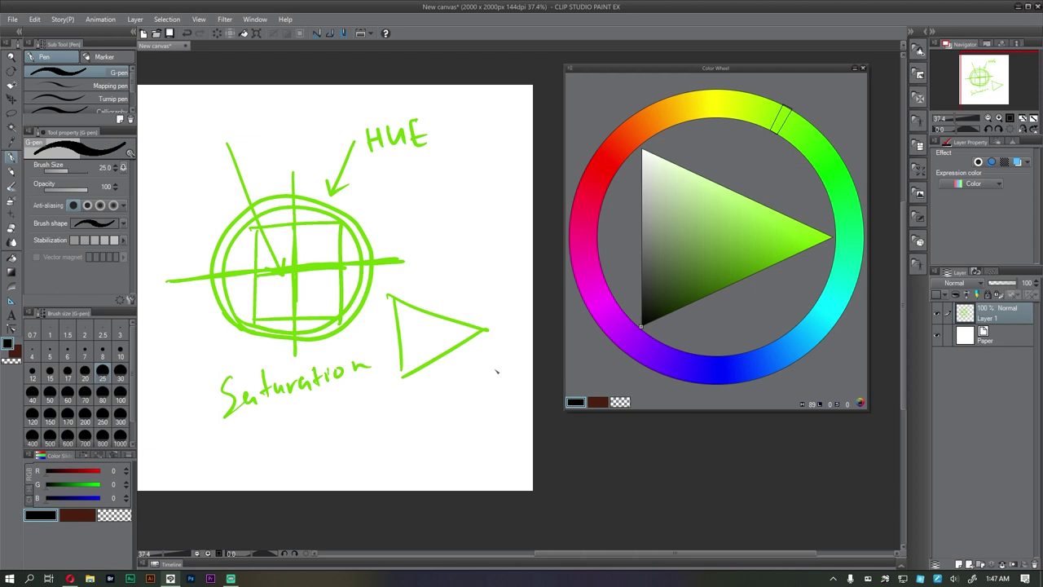
{"action": "left_click_drag", "start_coordinate": [371, 337], "coordinate": [509, 331]}
{"action": "mouse_move", "coordinate": [394, 296]}
{"action": "left_mouse_down"}
{"action": "mouse_move", "coordinate": [400, 382]}
{"action": "mouse_move", "coordinate": [490, 340]}
{"action": "left_mouse_up"}
{"action": "left_click_drag", "start_coordinate": [424, 273], "coordinate": [435, 402]}
{"action": "key", "text": "c"}
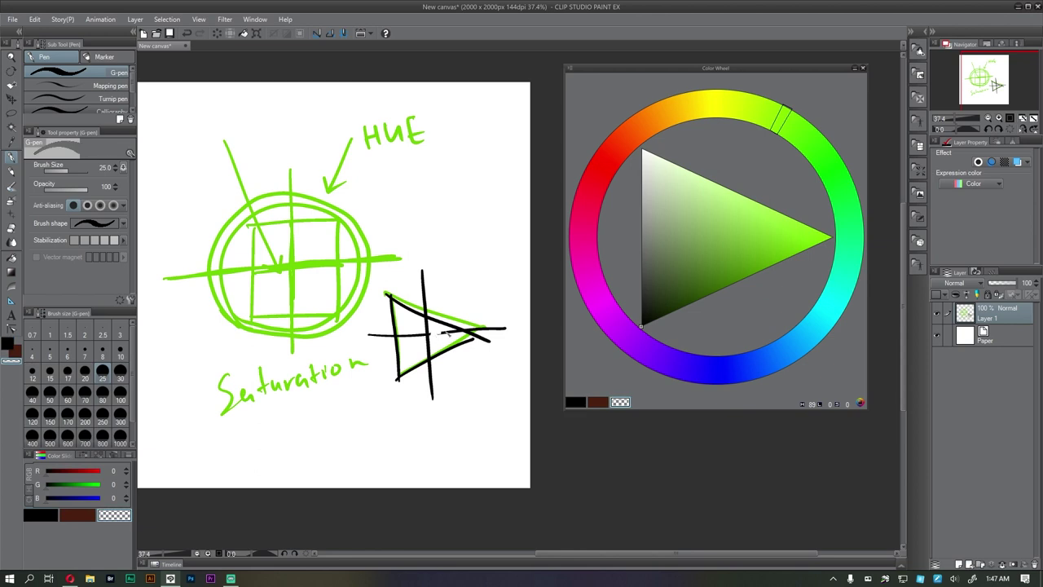
{"action": "left_click_drag", "start_coordinate": [440, 364], "coordinate": [428, 366]}
- Undo back to the workspace diagram and dock the floating color wheel below the brush sizes again
{"action": "key", "text": "ctrl+z"}
{"action": "key", "text": "ctrl+z"}
{"action": "key", "text": "ctrl+z"}
{"action": "key", "text": "ctrl+z"}
{"action": "key", "text": "ctrl+z"}
{"action": "key", "text": "ctrl+z"}
{"action": "key", "text": "ctrl+z"}
{"action": "key", "text": "ctrl+z"}
{"action": "key", "text": "ctrl+z"}
{"action": "key", "text": "ctrl+z"}
{"action": "key", "text": "ctrl+z"}
{"action": "key", "text": "ctrl+z"}
{"action": "key", "text": "ctrl+z"}
{"action": "key", "text": "ctrl+z"}
{"action": "key", "text": "ctrl+z"}
{"action": "key", "text": "ctrl+z"}
{"action": "key", "text": "ctrl+z"}
{"action": "key", "text": "ctrl+z"}
{"action": "key", "text": "ctrl+z"}
{"action": "key", "text": "ctrl+z"}
{"action": "key", "text": "ctrl+z"}
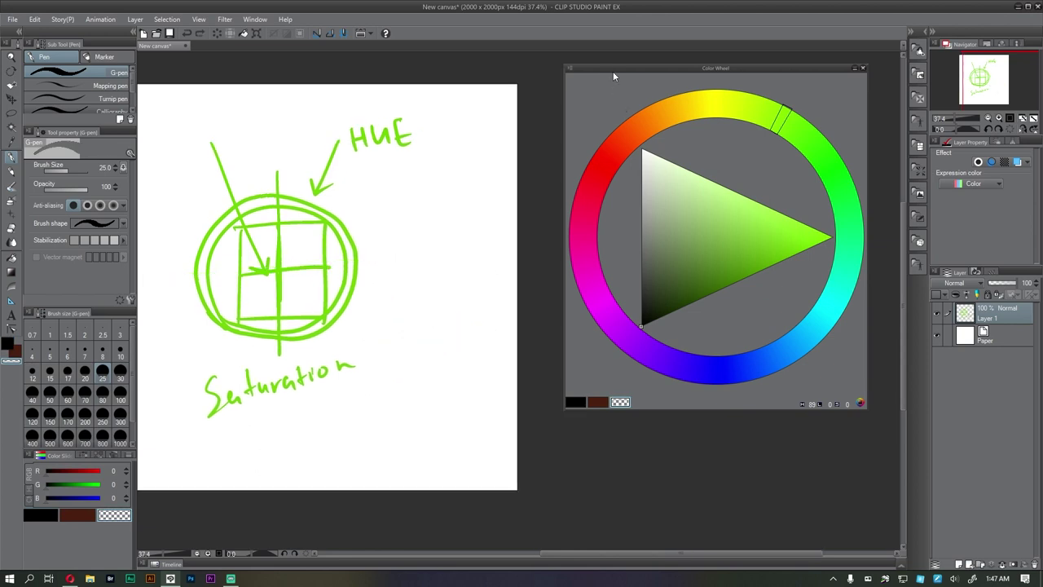
{"action": "left_click_drag", "start_coordinate": [617, 69], "coordinate": [585, 118]}
{"action": "key", "text": "ctrl+z"}
{"action": "key", "text": "ctrl+z"}
{"action": "key", "text": "ctrl+z"}
{"action": "key", "text": "ctrl+z"}
{"action": "key", "text": "ctrl+z"}
{"action": "key", "text": "ctrl+z"}
{"action": "key", "text": "ctrl+z"}
{"action": "key", "text": "ctrl+z"}
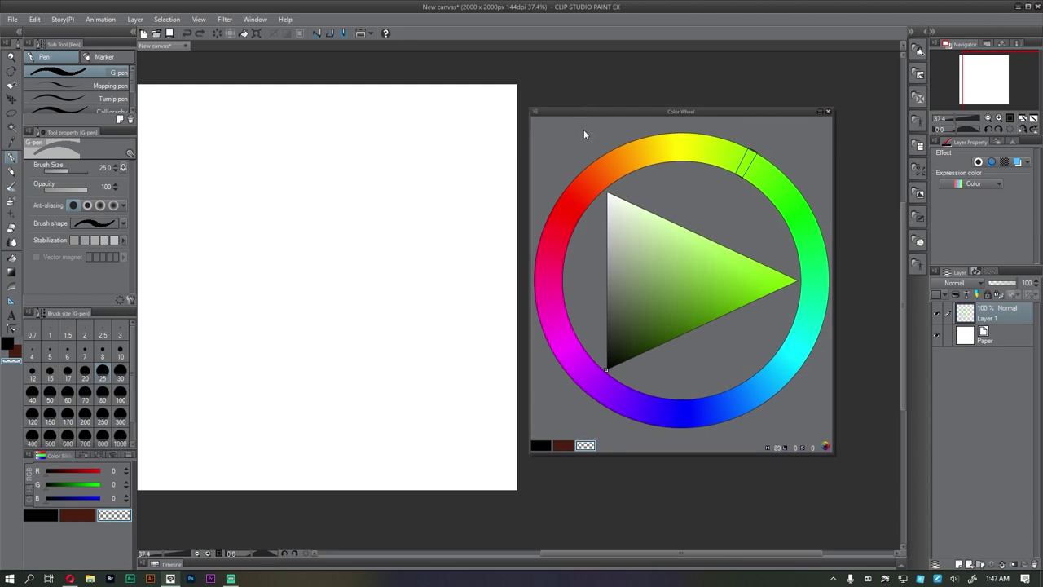
{"action": "mouse_move", "coordinate": [590, 116]}
{"action": "left_mouse_down"}
{"action": "mouse_move", "coordinate": [163, 361]}
{"action": "mouse_move", "coordinate": [57, 447]}
{"action": "mouse_move", "coordinate": [51, 456]}
{"action": "mouse_move", "coordinate": [67, 462]}
{"action": "left_mouse_up"}
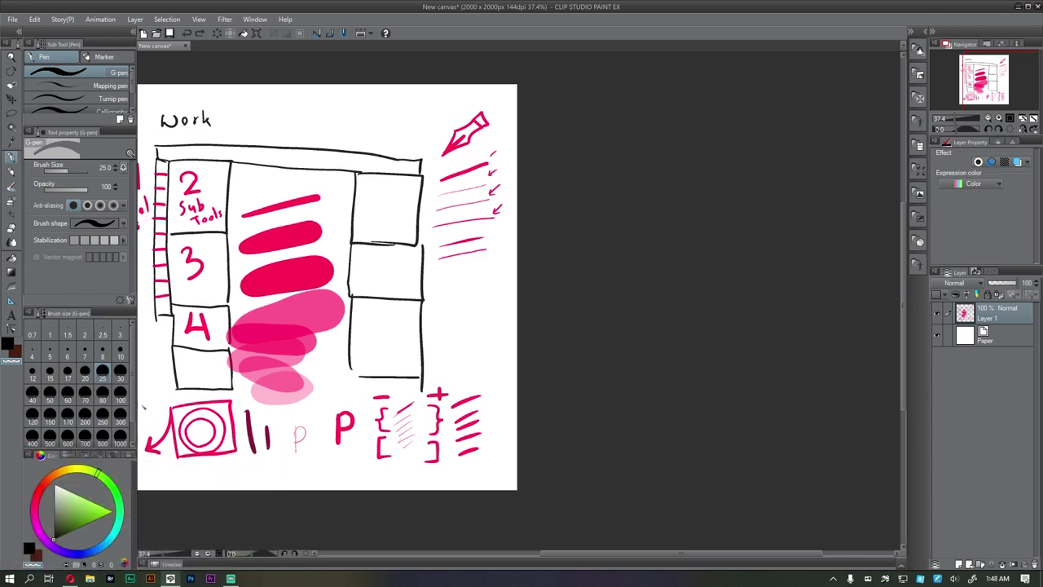
- Sample the pink of the number 4 and draw an arrow pointing down at the boxed circles
{"action": "scroll", "coordinate": [312, 239], "scroll_direction": "up", "scroll_amount": 3}
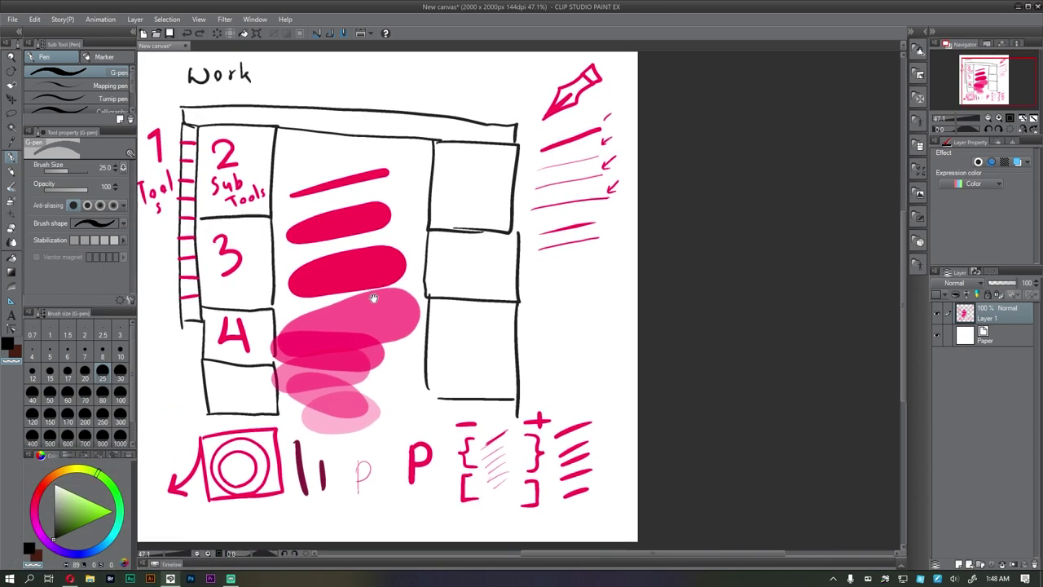
{"action": "left_click_drag", "start_coordinate": [325, 340], "coordinate": [343, 312]}
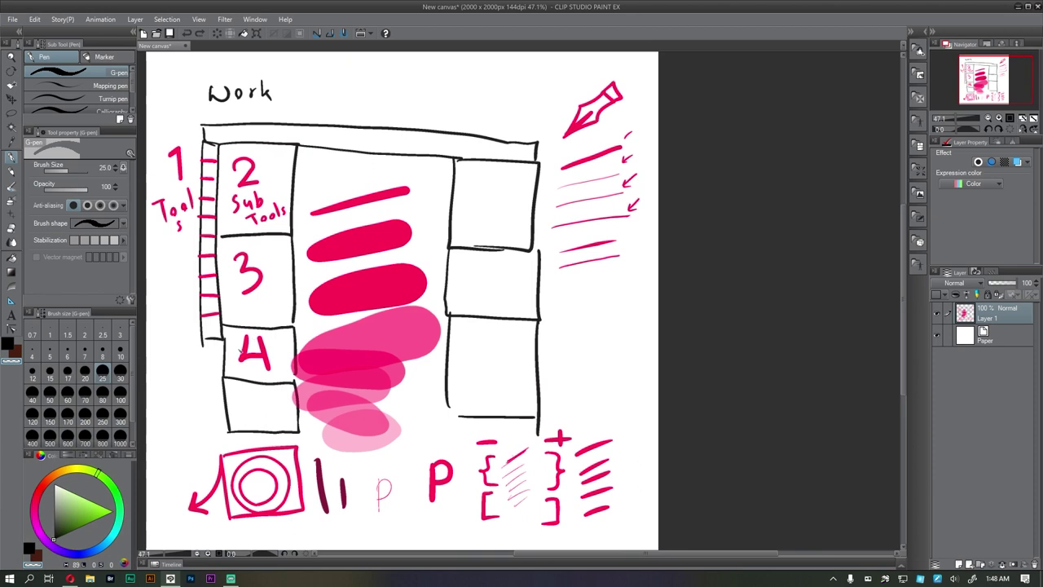
{"action": "left_click", "coordinate": [263, 354], "text": "alt"}
{"action": "left_click_drag", "start_coordinate": [429, 319], "coordinate": [445, 314]}
{"action": "left_click_drag", "start_coordinate": [205, 400], "coordinate": [227, 446]}
{"action": "left_click_drag", "start_coordinate": [229, 430], "coordinate": [227, 445]}
{"action": "left_click_drag", "start_coordinate": [544, 269], "coordinate": [535, 277]}
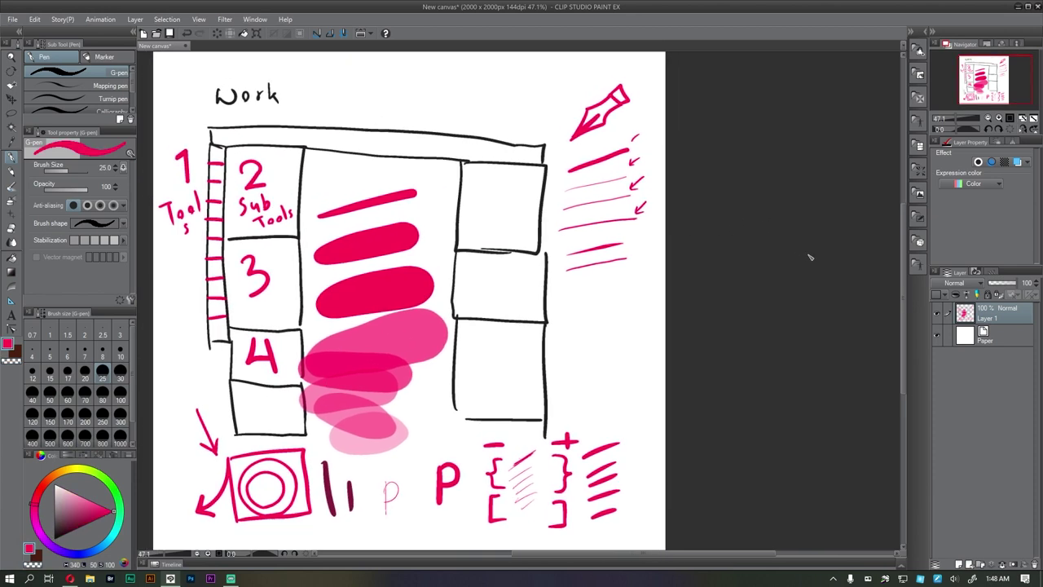
- Enlarge the Layer palette by shortening the Layer Property palette above it and the History palette below it
{"action": "left_click_drag", "start_coordinate": [954, 271], "coordinate": [954, 158]}
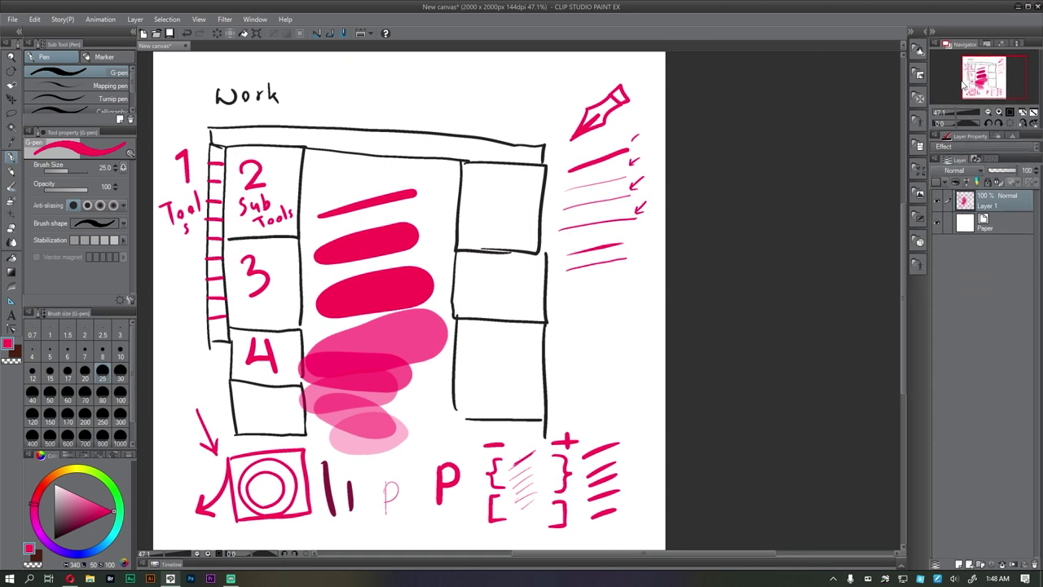
{"action": "left_click_drag", "start_coordinate": [960, 156], "coordinate": [951, 207]}
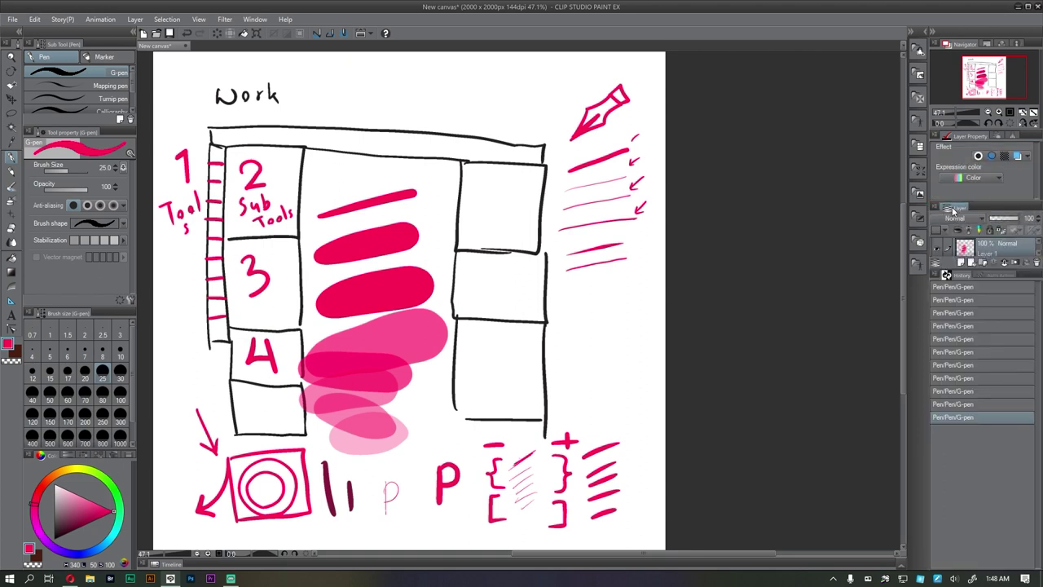
{"action": "left_click_drag", "start_coordinate": [950, 270], "coordinate": [947, 536]}
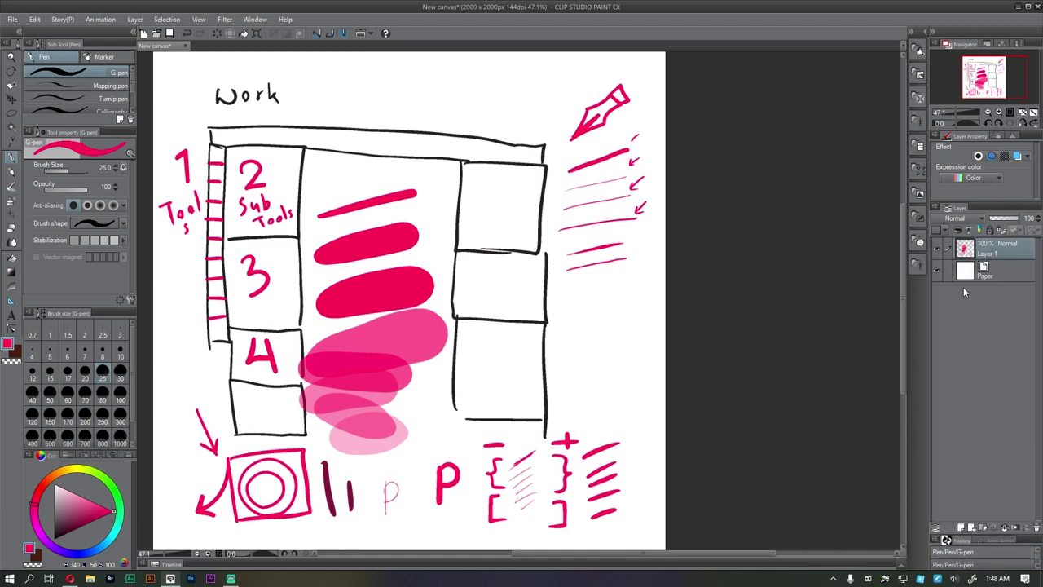
- Add five new raster layers above Layer 1
{"action": "left_click", "coordinate": [961, 528]}
{"action": "left_click", "coordinate": [962, 528]}
{"action": "left_click", "coordinate": [961, 528]}
{"action": "left_click", "coordinate": [961, 528]}
{"action": "left_click", "coordinate": [961, 528]}
- Handwrite "5 Layer" in the bottom box of the diagram's right column on Layer 6
{"action": "mouse_move", "coordinate": [584, 228]}
{"action": "left_mouse_down"}
{"action": "mouse_move", "coordinate": [583, 240]}
{"action": "mouse_move", "coordinate": [604, 228]}
{"action": "left_mouse_up"}
{"action": "left_click_drag", "start_coordinate": [505, 343], "coordinate": [523, 341]}
{"action": "left_click_drag", "start_coordinate": [504, 344], "coordinate": [499, 392]}
{"action": "mouse_move", "coordinate": [549, 336]}
{"action": "left_mouse_down"}
{"action": "mouse_move", "coordinate": [572, 375]}
{"action": "mouse_move", "coordinate": [597, 375]}
{"action": "left_mouse_up"}
{"action": "mouse_move", "coordinate": [599, 362]}
{"action": "left_mouse_down"}
{"action": "mouse_move", "coordinate": [607, 377]}
{"action": "mouse_move", "coordinate": [622, 372]}
{"action": "left_mouse_up"}
{"action": "left_click_drag", "start_coordinate": [621, 363], "coordinate": [652, 348]}
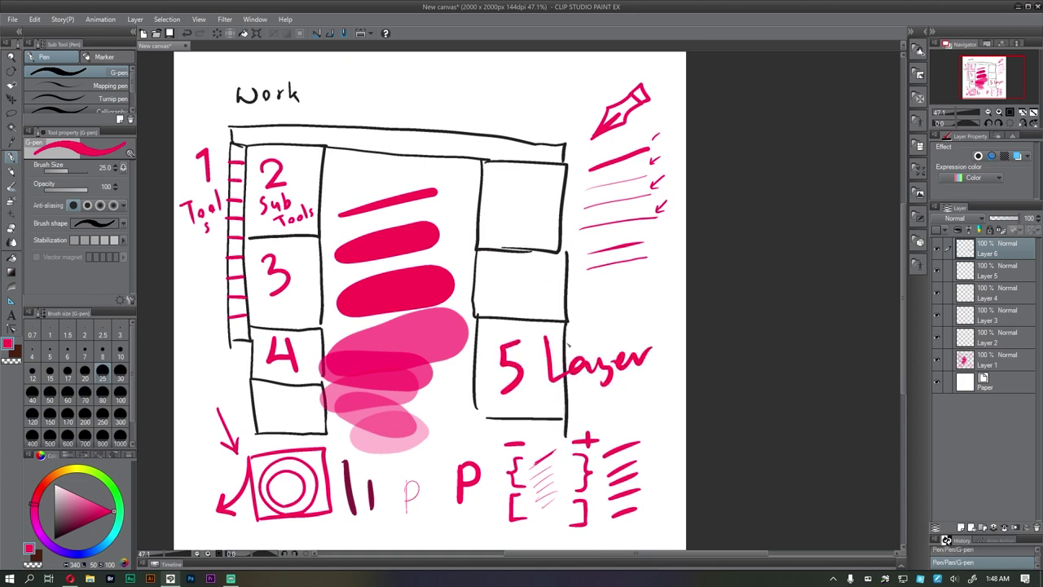
- Clear the "5 Layer" label and delete every raster layer above the Paper layer
{"action": "key", "text": "Delete"}
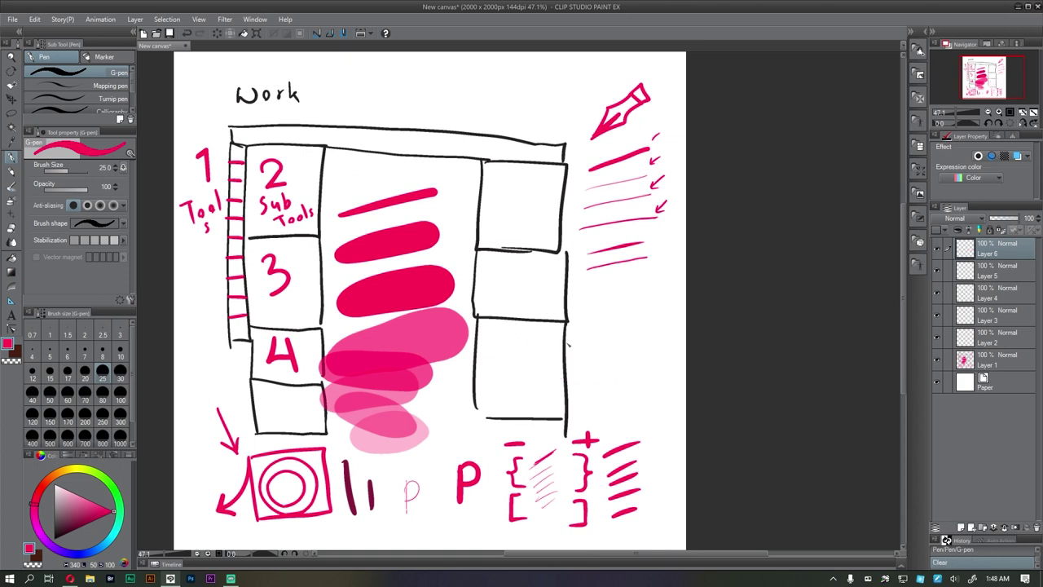
{"action": "left_click", "coordinate": [967, 359], "text": "shift"}
{"action": "left_click", "coordinate": [1032, 528]}
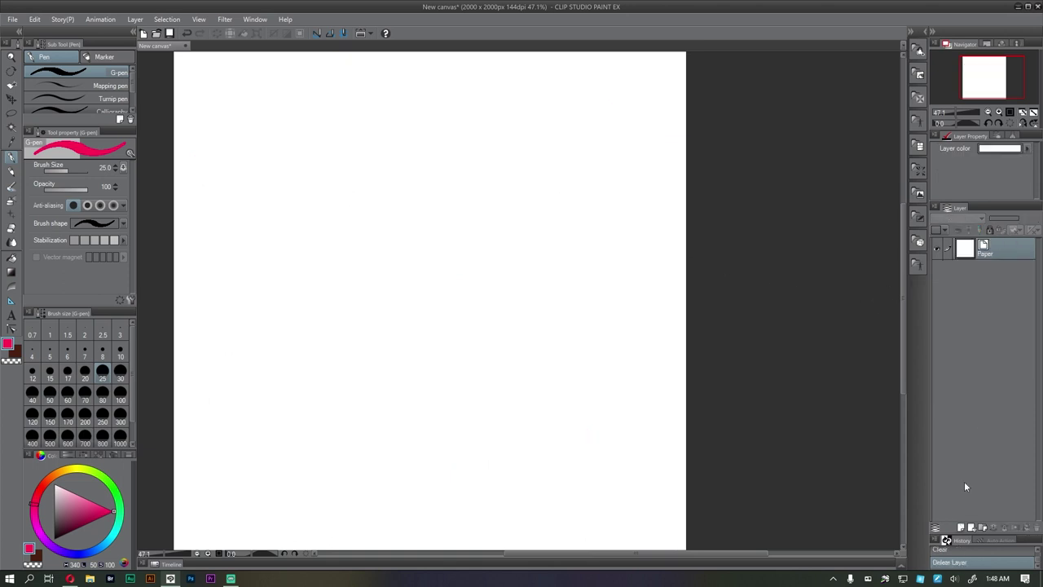
- Add a new raster layer and handwrite the list items "1 tool" and "2. Sub tool" on it
{"action": "left_click", "coordinate": [961, 527]}
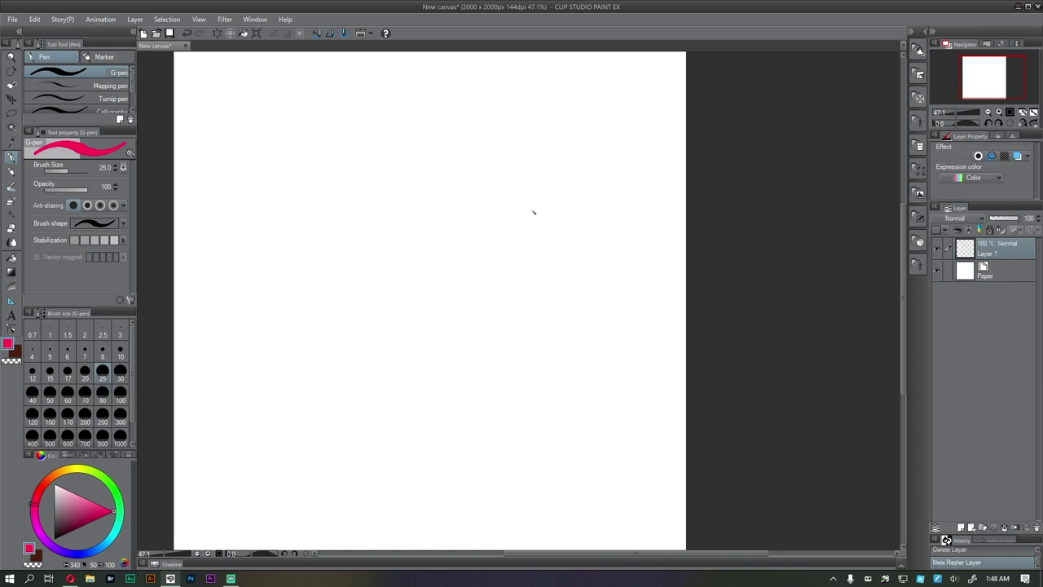
{"action": "left_click_drag", "start_coordinate": [322, 107], "coordinate": [325, 143]}
{"action": "left_click_drag", "start_coordinate": [358, 104], "coordinate": [353, 141]}
{"action": "left_click_drag", "start_coordinate": [348, 128], "coordinate": [380, 118]}
{"action": "mouse_move", "coordinate": [405, 111]}
{"action": "left_mouse_down"}
{"action": "mouse_move", "coordinate": [413, 122]}
{"action": "mouse_move", "coordinate": [404, 111]}
{"action": "left_mouse_up"}
{"action": "left_click_drag", "start_coordinate": [424, 90], "coordinate": [427, 129]}
{"action": "left_click_drag", "start_coordinate": [324, 188], "coordinate": [340, 210]}
{"action": "left_click", "coordinate": [356, 206]}
{"action": "left_click_drag", "start_coordinate": [391, 173], "coordinate": [380, 209]}
{"action": "left_click_drag", "start_coordinate": [403, 184], "coordinate": [431, 193]}
{"action": "left_click_drag", "start_coordinate": [466, 148], "coordinate": [466, 184]}
{"action": "left_click_drag", "start_coordinate": [455, 174], "coordinate": [483, 161]}
{"action": "left_click_drag", "start_coordinate": [489, 160], "coordinate": [490, 159]}
{"action": "left_click_drag", "start_coordinate": [505, 152], "coordinate": [525, 164]}
- Handwrite the list item "3-property" below "2. Sub tool"
{"action": "mouse_move", "coordinate": [328, 281]}
{"action": "left_mouse_down"}
{"action": "mouse_move", "coordinate": [342, 291]}
{"action": "mouse_move", "coordinate": [337, 316]}
{"action": "left_mouse_up"}
{"action": "mouse_move", "coordinate": [365, 298]}
{"action": "left_mouse_down"}
{"action": "mouse_move", "coordinate": [380, 291]}
{"action": "mouse_move", "coordinate": [403, 320]}
{"action": "left_mouse_up"}
{"action": "left_click_drag", "start_coordinate": [392, 281], "coordinate": [395, 294]}
{"action": "left_click_drag", "start_coordinate": [415, 268], "coordinate": [442, 266]}
{"action": "left_click_drag", "start_coordinate": [452, 259], "coordinate": [462, 296]}
{"action": "left_click_drag", "start_coordinate": [455, 259], "coordinate": [460, 272]}
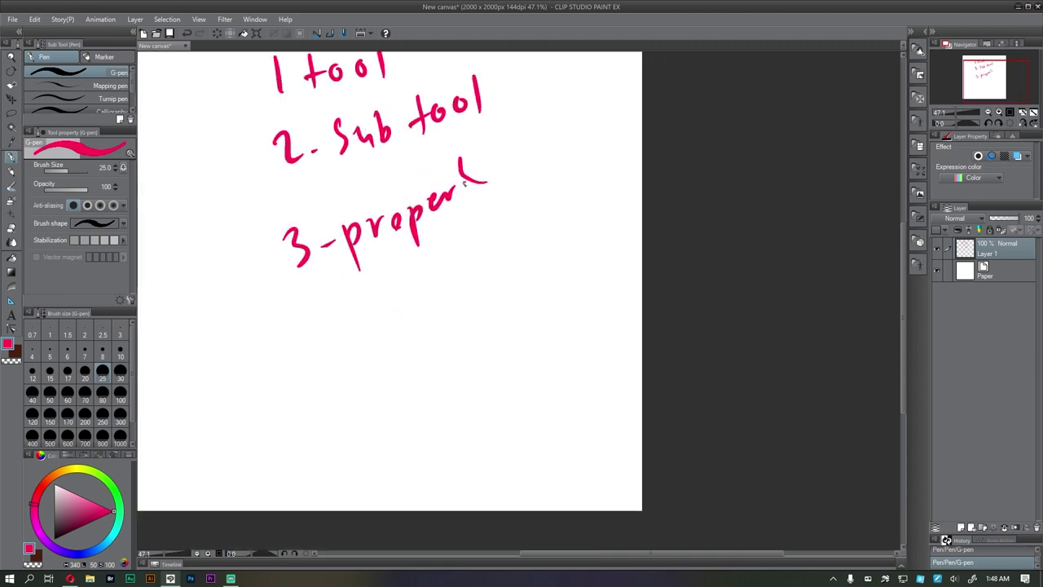
{"action": "left_click_drag", "start_coordinate": [462, 183], "coordinate": [481, 174]}
{"action": "mouse_move", "coordinate": [489, 169]}
{"action": "left_mouse_down"}
{"action": "mouse_move", "coordinate": [506, 177]}
{"action": "mouse_move", "coordinate": [487, 214]}
{"action": "left_mouse_up"}
- Handwrite the list item "4 color wheel" below "3-property"
{"action": "mouse_move", "coordinate": [340, 320]}
{"action": "left_mouse_down"}
{"action": "mouse_move", "coordinate": [337, 279]}
{"action": "mouse_move", "coordinate": [319, 275]}
{"action": "left_mouse_up"}
{"action": "left_click_drag", "start_coordinate": [308, 262], "coordinate": [337, 306]}
{"action": "mouse_move", "coordinate": [379, 268]}
{"action": "left_mouse_down"}
{"action": "mouse_move", "coordinate": [376, 285]}
{"action": "mouse_move", "coordinate": [389, 264]}
{"action": "left_mouse_up"}
{"action": "mouse_move", "coordinate": [411, 229]}
{"action": "left_mouse_down"}
{"action": "mouse_move", "coordinate": [409, 269]}
{"action": "mouse_move", "coordinate": [425, 250]}
{"action": "left_mouse_up"}
{"action": "left_click_drag", "start_coordinate": [435, 252], "coordinate": [520, 194]}
{"action": "mouse_move", "coordinate": [522, 181]}
{"action": "left_mouse_down"}
{"action": "mouse_move", "coordinate": [519, 225]}
{"action": "mouse_move", "coordinate": [540, 217]}
{"action": "left_mouse_up"}
{"action": "left_click_drag", "start_coordinate": [543, 200], "coordinate": [577, 189]}
{"action": "left_click_drag", "start_coordinate": [578, 195], "coordinate": [590, 160]}
- Handwrite the fifth list item, "layer", below "4 color wheel"
{"action": "left_click_drag", "start_coordinate": [345, 342], "coordinate": [355, 394]}
{"action": "left_click_drag", "start_coordinate": [420, 321], "coordinate": [440, 350]}
{"action": "mouse_move", "coordinate": [461, 327]}
{"action": "left_mouse_down"}
{"action": "mouse_move", "coordinate": [464, 342]}
{"action": "mouse_move", "coordinate": [494, 349]}
{"action": "mouse_move", "coordinate": [511, 320]}
{"action": "left_mouse_up"}
{"action": "mouse_move", "coordinate": [518, 309]}
{"action": "left_mouse_down"}
{"action": "mouse_move", "coordinate": [538, 298]}
{"action": "mouse_move", "coordinate": [517, 329]}
{"action": "mouse_move", "coordinate": [533, 316]}
{"action": "left_mouse_up"}
{"action": "scroll", "coordinate": [546, 334], "scroll_direction": "down", "scroll_amount": 4}
{"action": "scroll", "coordinate": [535, 307], "scroll_direction": "up", "scroll_amount": 9}
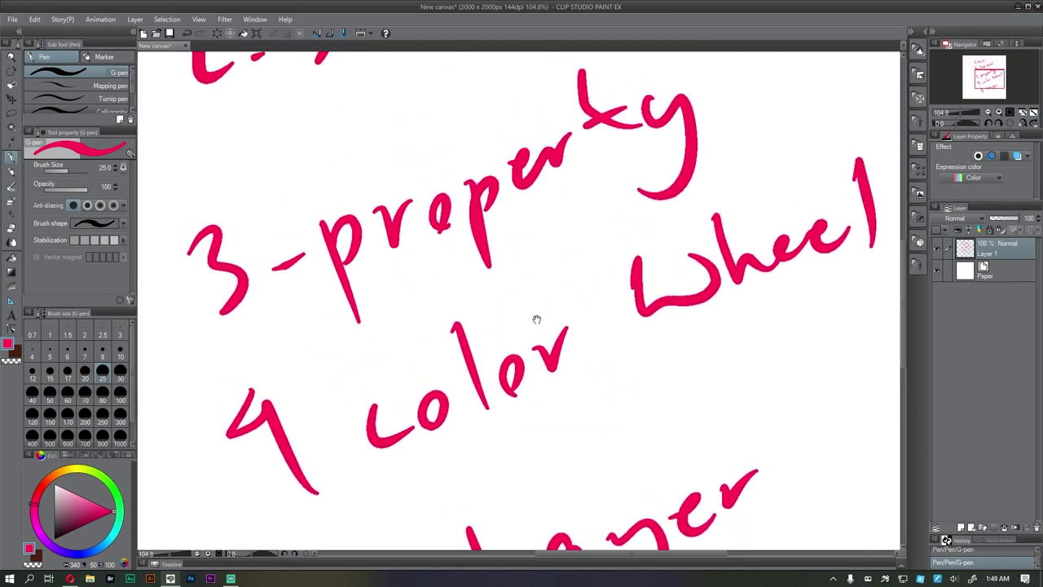
- Clear the handwritten list and draw two arrows pointing at the Sub Tool and Tool property palettes
{"action": "key", "text": "Delete"}
{"action": "left_click_drag", "start_coordinate": [307, 98], "coordinate": [167, 96]}
{"action": "mouse_move", "coordinate": [206, 75]}
{"action": "left_mouse_down"}
{"action": "mouse_move", "coordinate": [167, 95]}
{"action": "mouse_move", "coordinate": [225, 116]}
{"action": "left_mouse_up"}
{"action": "left_click_drag", "start_coordinate": [301, 165], "coordinate": [154, 188]}
{"action": "left_click_drag", "start_coordinate": [154, 188], "coordinate": [196, 206]}
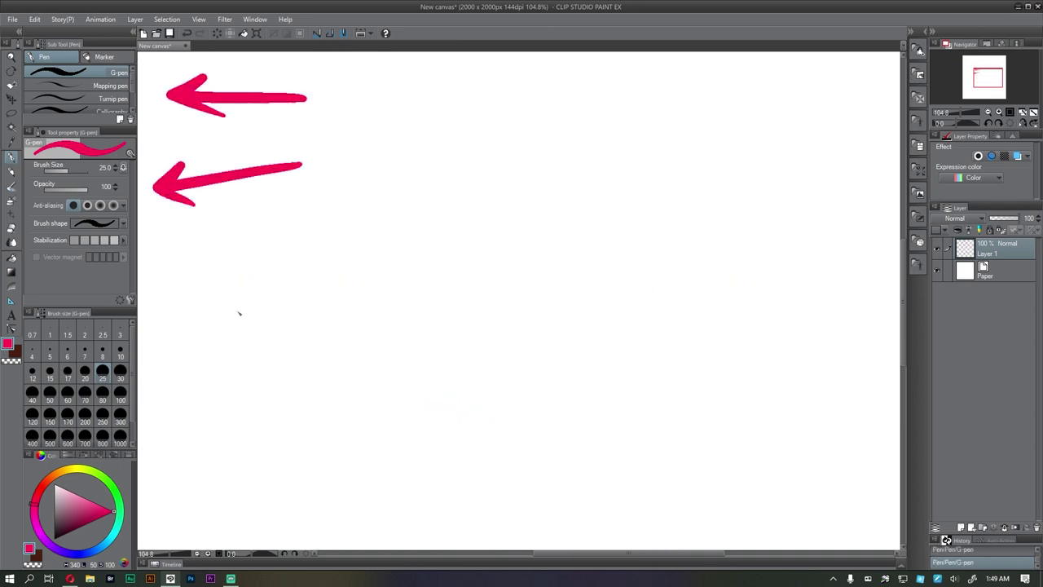
- Draw one arrow pointing at the color wheel and another pointing at the Layer palette
{"action": "left_click_drag", "start_coordinate": [282, 386], "coordinate": [161, 506]}
{"action": "left_click_drag", "start_coordinate": [164, 464], "coordinate": [160, 506]}
{"action": "left_click_drag", "start_coordinate": [159, 507], "coordinate": [213, 502]}
{"action": "left_click_drag", "start_coordinate": [668, 246], "coordinate": [854, 344]}
{"action": "left_click_drag", "start_coordinate": [854, 344], "coordinate": [795, 353]}
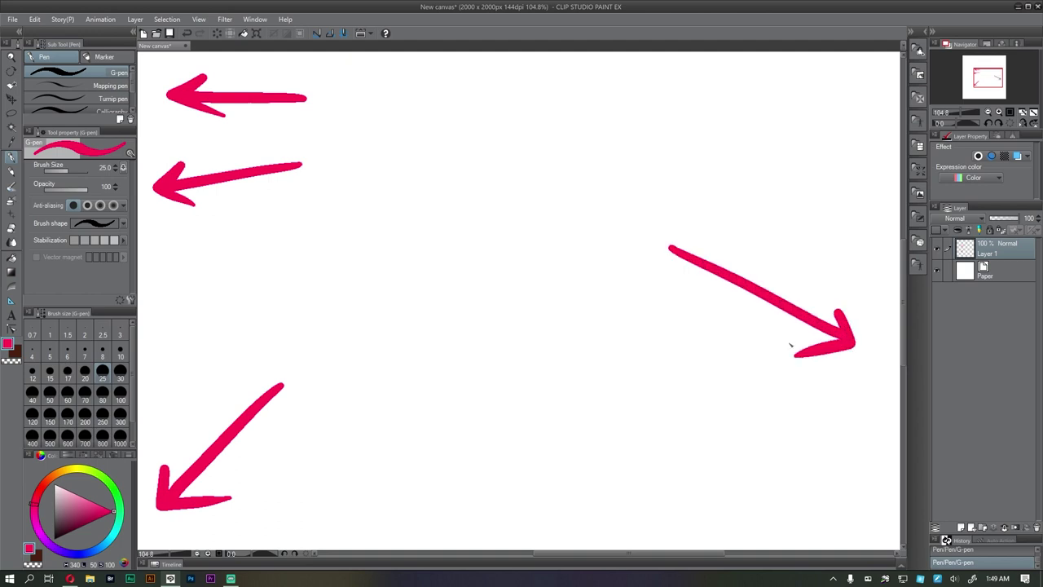
- Write a large number 5 in the middle of the four arrows
{"action": "mouse_move", "coordinate": [417, 176]}
{"action": "left_mouse_down"}
{"action": "mouse_move", "coordinate": [384, 174]}
{"action": "mouse_move", "coordinate": [319, 274]}
{"action": "left_mouse_up"}
{"action": "scroll", "coordinate": [416, 263], "scroll_direction": "down", "scroll_amount": 5}
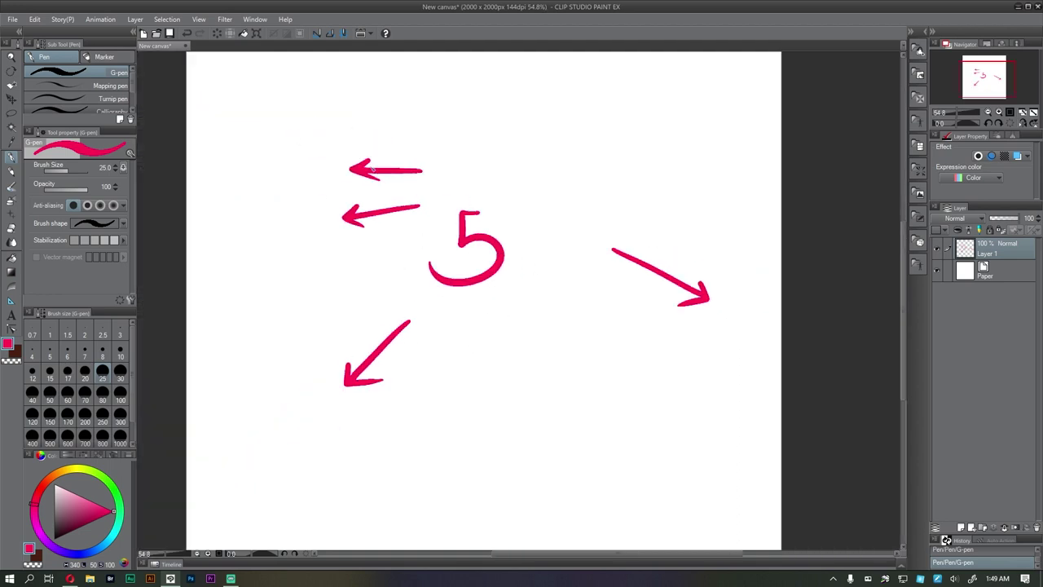
{"action": "left_click_drag", "start_coordinate": [483, 221], "coordinate": [472, 234]}
{"action": "scroll", "coordinate": [506, 238], "scroll_direction": "up", "scroll_amount": 1}
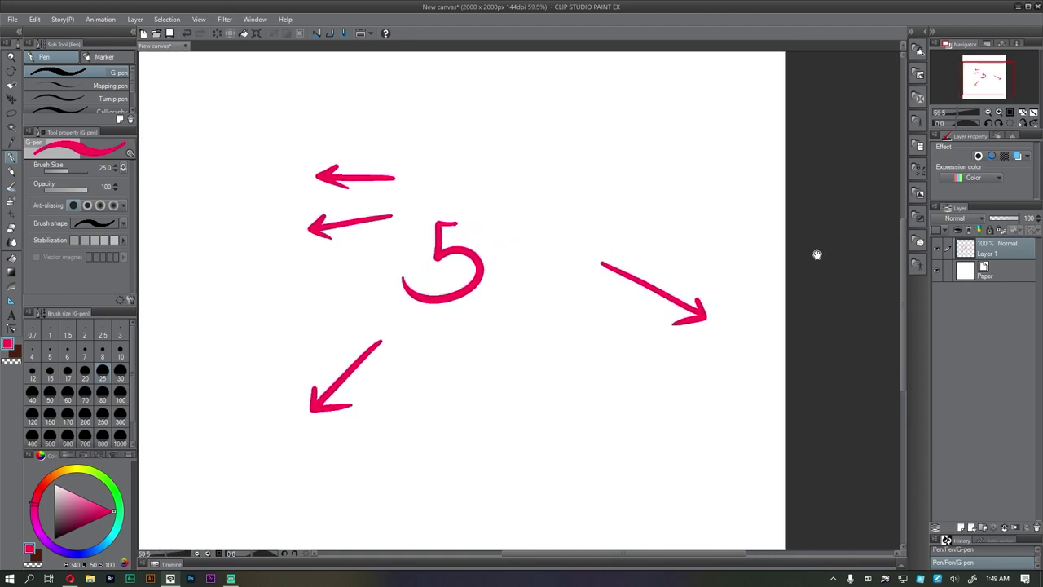
{"action": "left_click", "coordinate": [13, 19]}
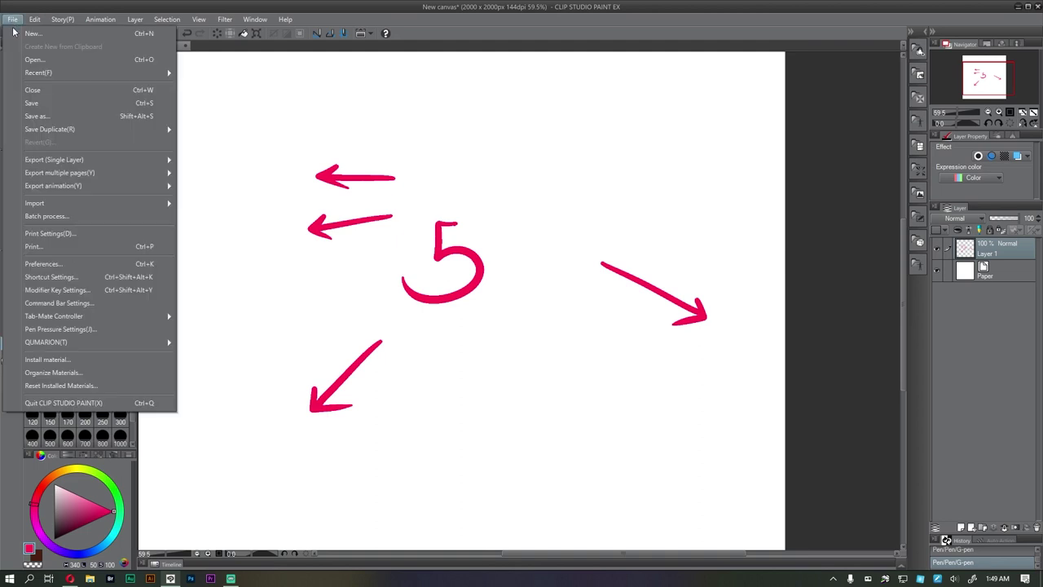
{"action": "left_click", "coordinate": [44, 114]}
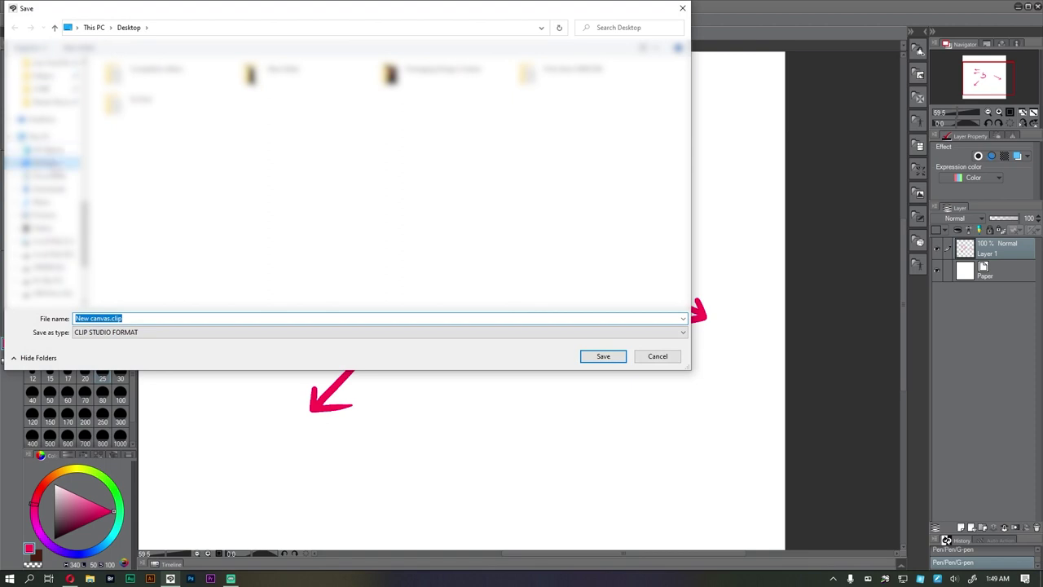
{"action": "left_click", "coordinate": [51, 165]}
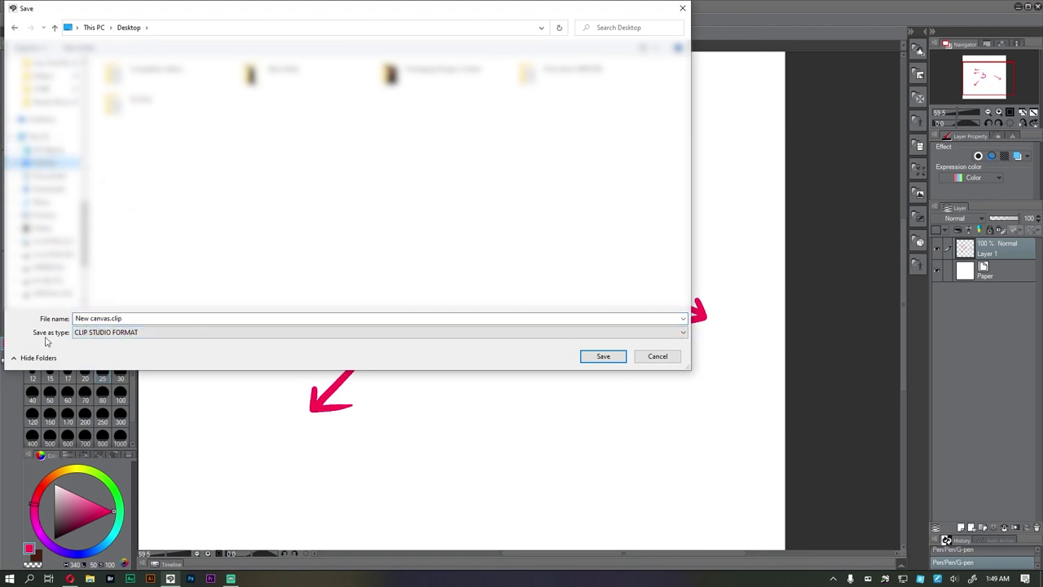
{"action": "left_click", "coordinate": [613, 357]}
- Save the canvas to the Desktop as "New canvas.clip" in CLIP STUDIO FORMAT
{"action": "left_click", "coordinate": [13, 20]}
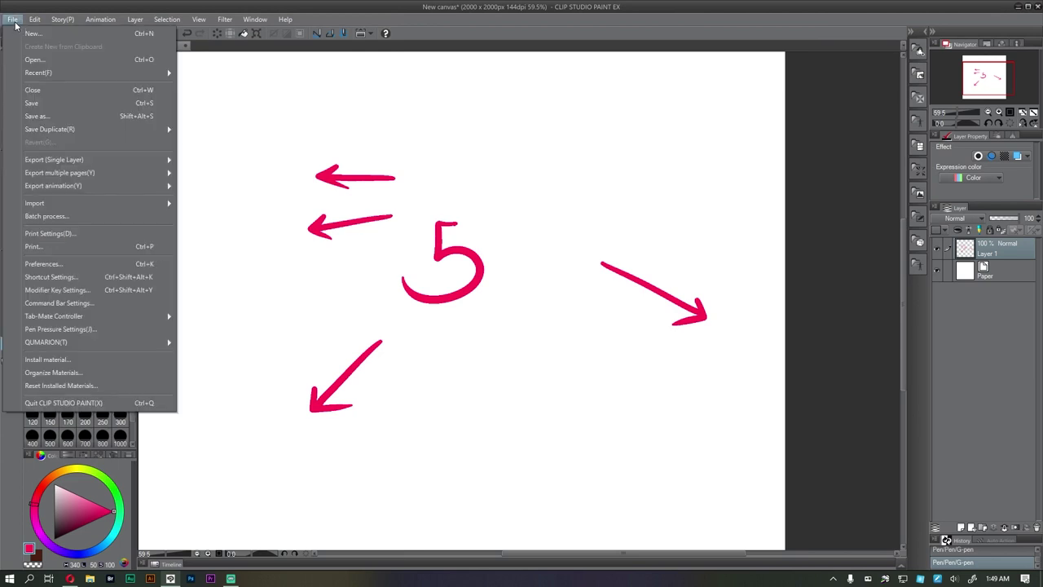
{"action": "left_click", "coordinate": [34, 104]}
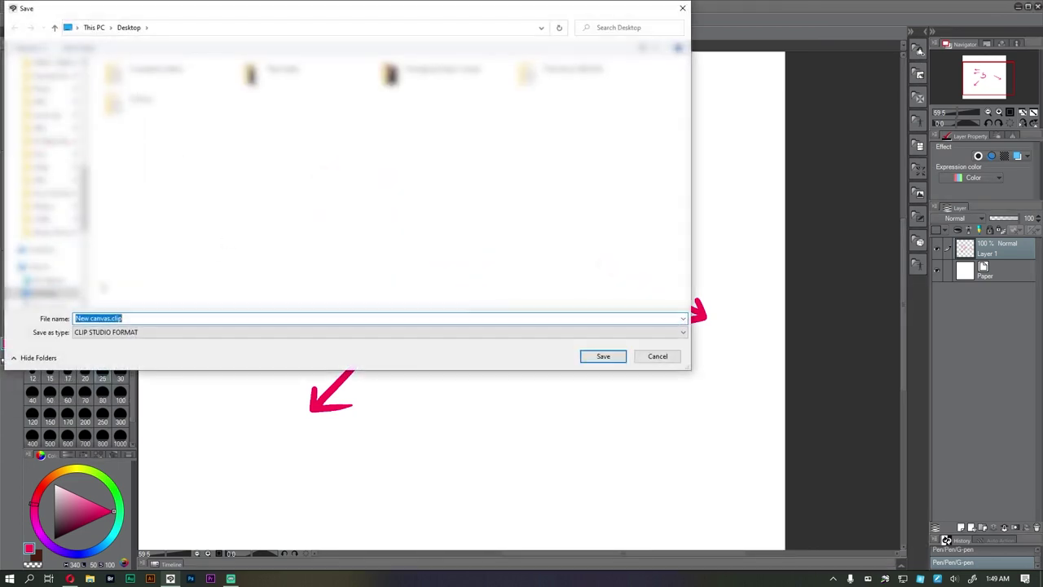
{"action": "left_click", "coordinate": [126, 334]}
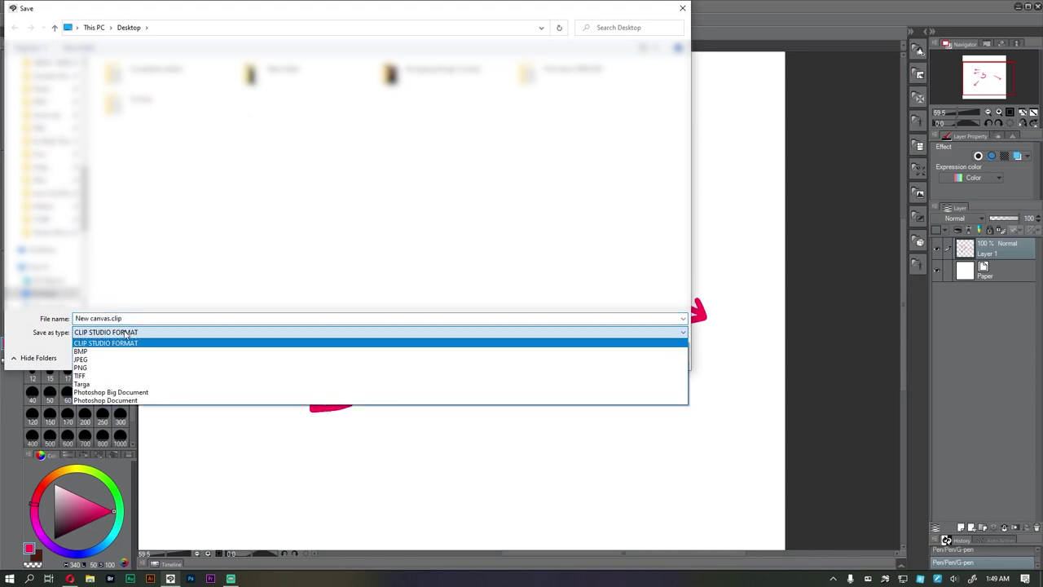
{"action": "left_click", "coordinate": [118, 339]}
{"action": "left_click", "coordinate": [128, 334]}
{"action": "left_click", "coordinate": [128, 343]}
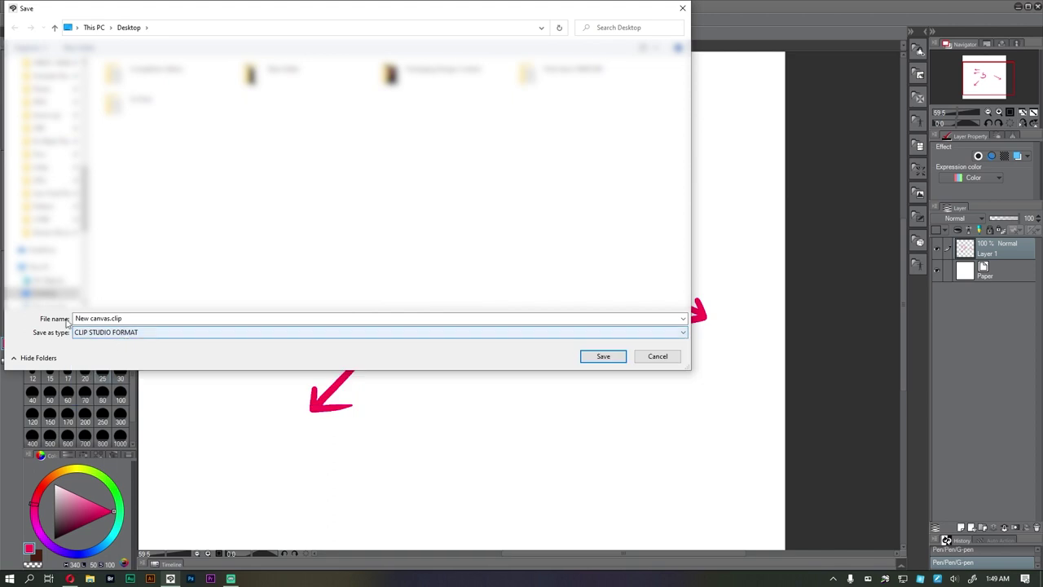
{"action": "left_click", "coordinate": [598, 356]}
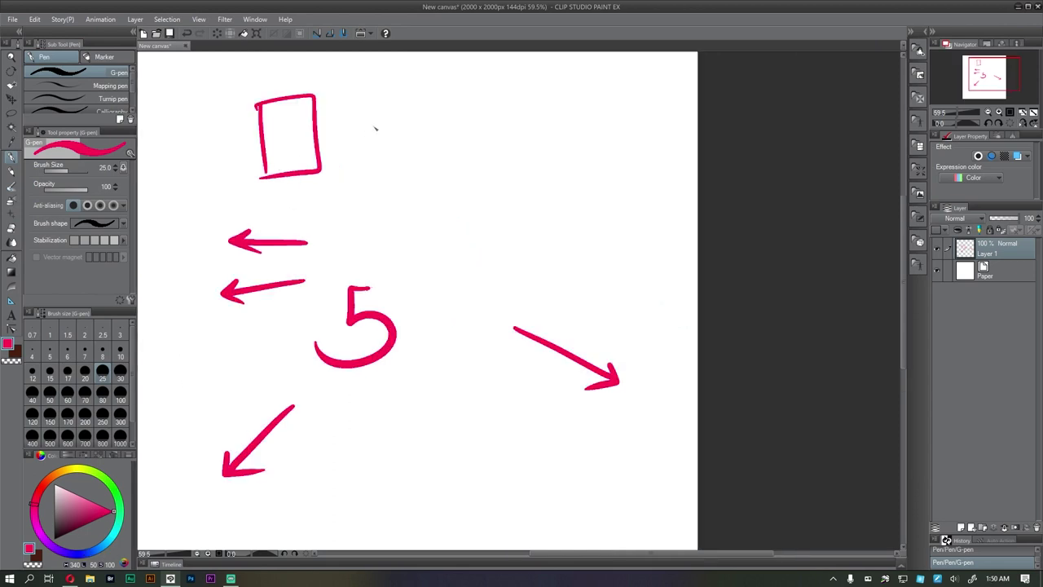
- Draw two curved arrows, one above the other, leading away from the right side of the sketched rectangle
{"action": "mouse_move", "coordinate": [336, 139]}
{"action": "left_mouse_down"}
{"action": "mouse_move", "coordinate": [426, 96]}
{"action": "mouse_move", "coordinate": [446, 110]}
{"action": "left_mouse_up"}
{"action": "mouse_move", "coordinate": [420, 91]}
{"action": "left_mouse_down"}
{"action": "mouse_move", "coordinate": [440, 121]}
{"action": "mouse_move", "coordinate": [416, 130]}
{"action": "left_mouse_up"}
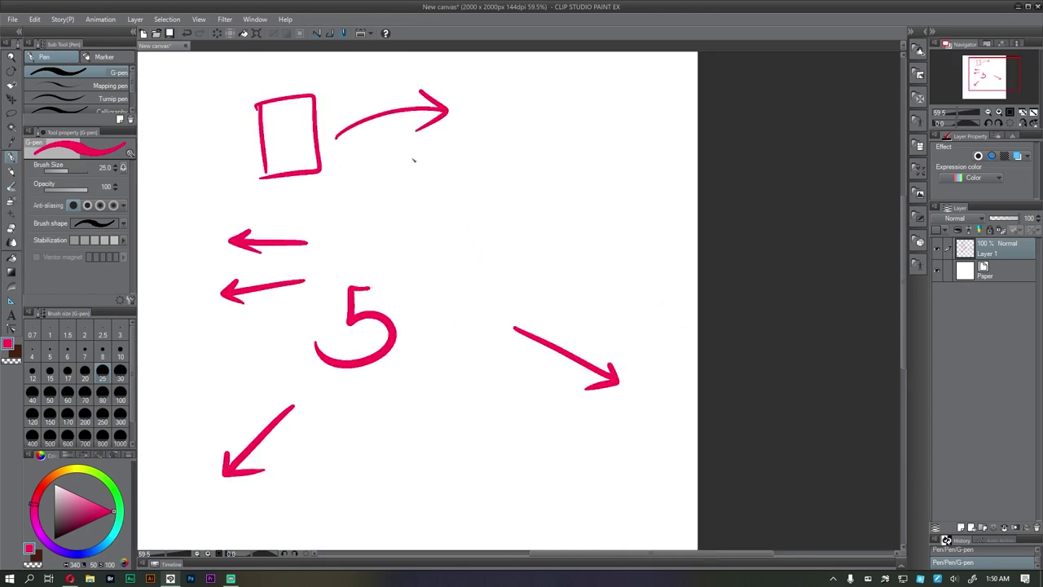
{"action": "mouse_move", "coordinate": [335, 174]}
{"action": "left_mouse_down"}
{"action": "mouse_move", "coordinate": [425, 156]}
{"action": "mouse_move", "coordinate": [484, 160]}
{"action": "left_mouse_up"}
{"action": "mouse_move", "coordinate": [456, 145]}
{"action": "left_mouse_down"}
{"action": "mouse_move", "coordinate": [482, 164]}
{"action": "mouse_move", "coordinate": [458, 176]}
{"action": "left_mouse_up"}
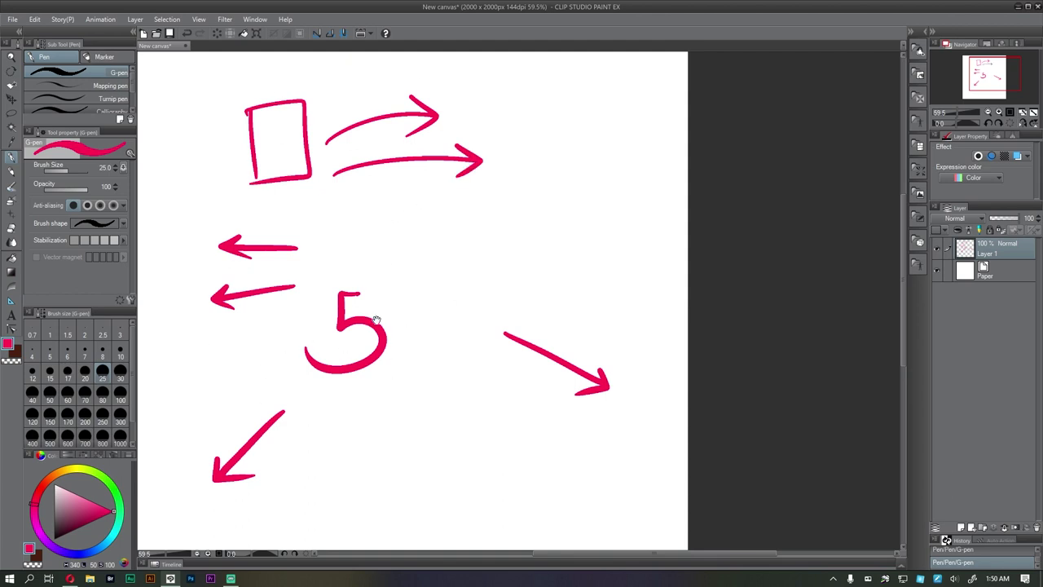
- Save the canvas under the name "New canvas.jpg" on the Desktop in JPEG format
{"action": "left_click_drag", "start_coordinate": [376, 319], "coordinate": [408, 317]}
{"action": "left_click", "coordinate": [12, 19]}
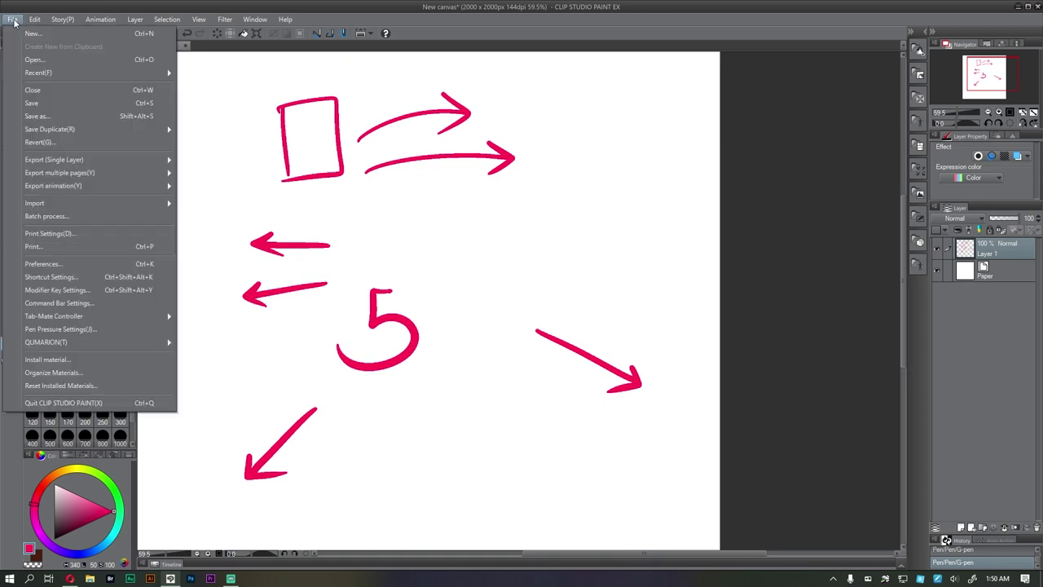
{"action": "left_click", "coordinate": [46, 112]}
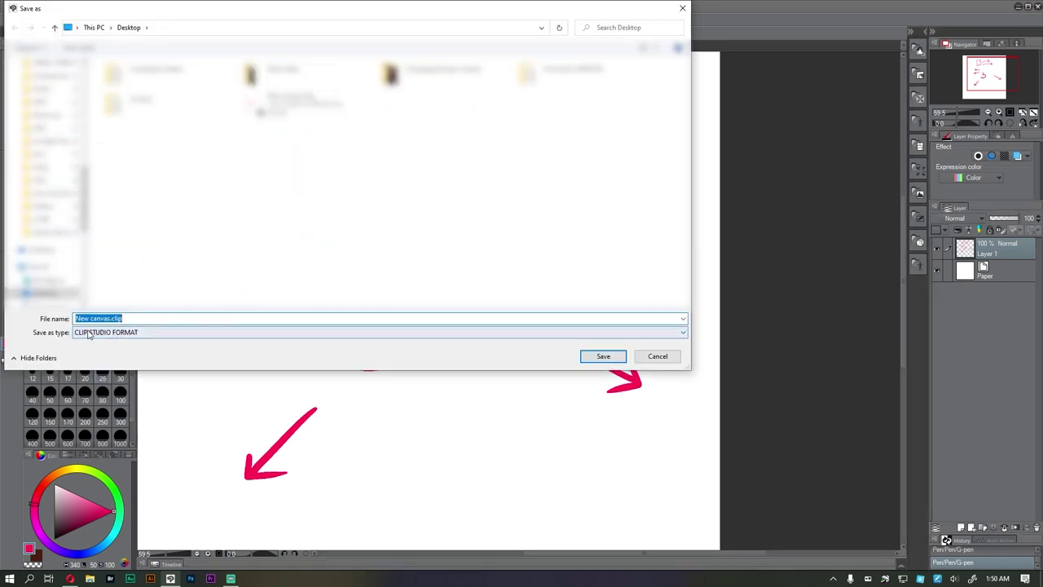
{"action": "left_click", "coordinate": [90, 335]}
{"action": "left_click", "coordinate": [96, 359]}
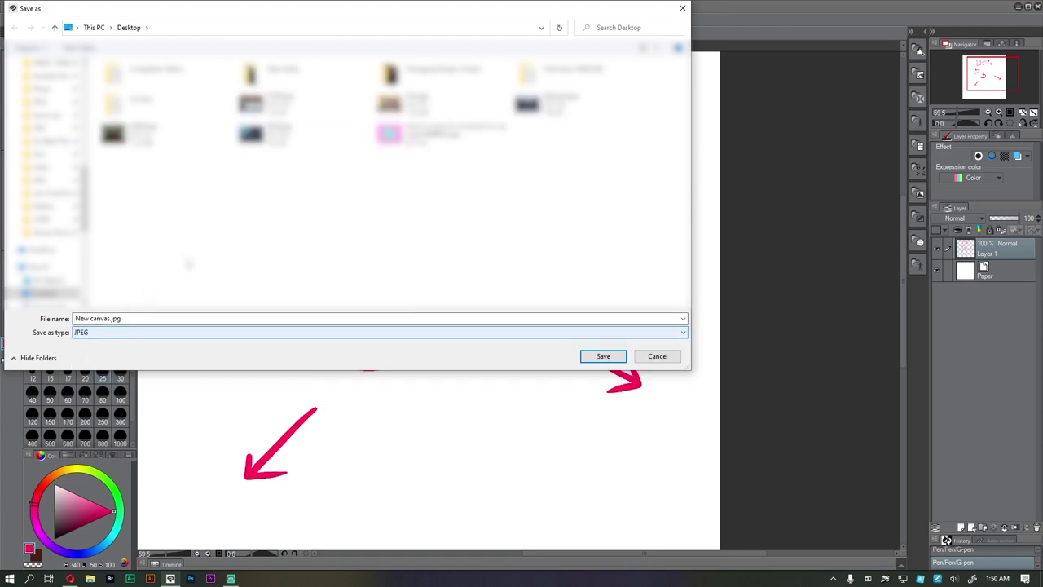
{"action": "left_click", "coordinate": [603, 357]}
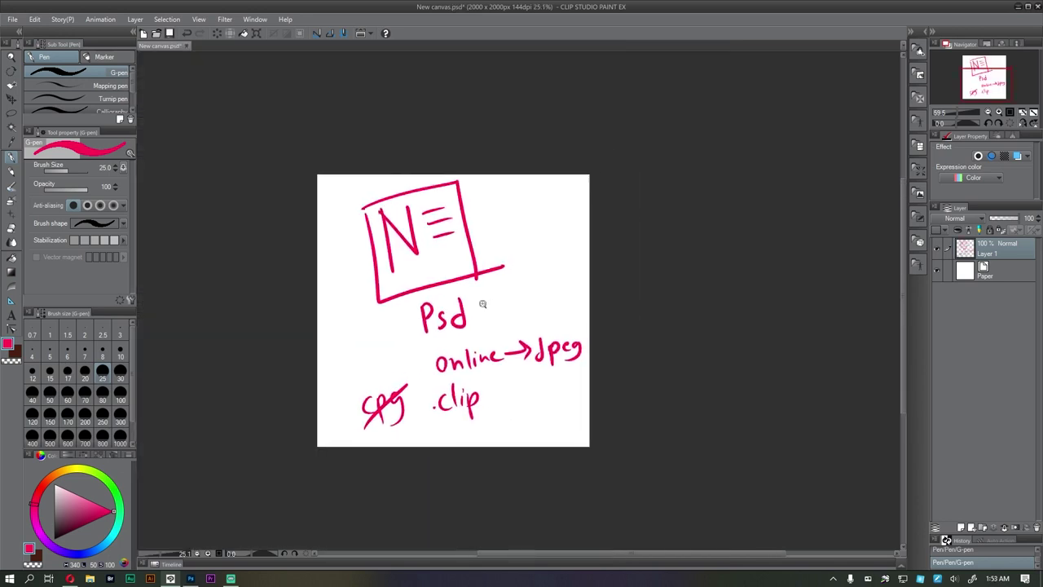
{"action": "scroll", "coordinate": [489, 307], "scroll_direction": "up", "scroll_amount": 3}
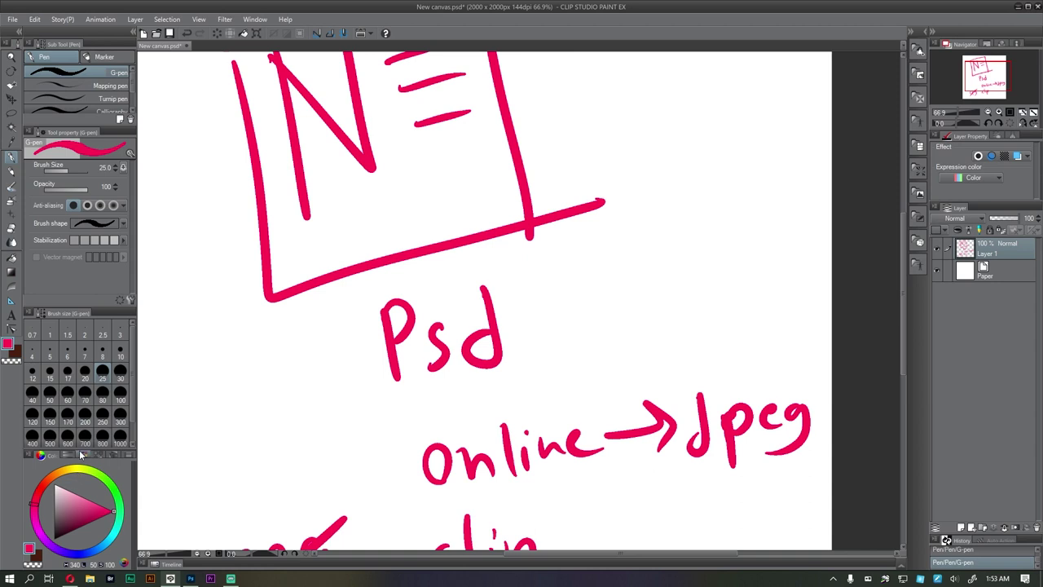
{"action": "left_click_drag", "start_coordinate": [545, 199], "coordinate": [582, 236]}
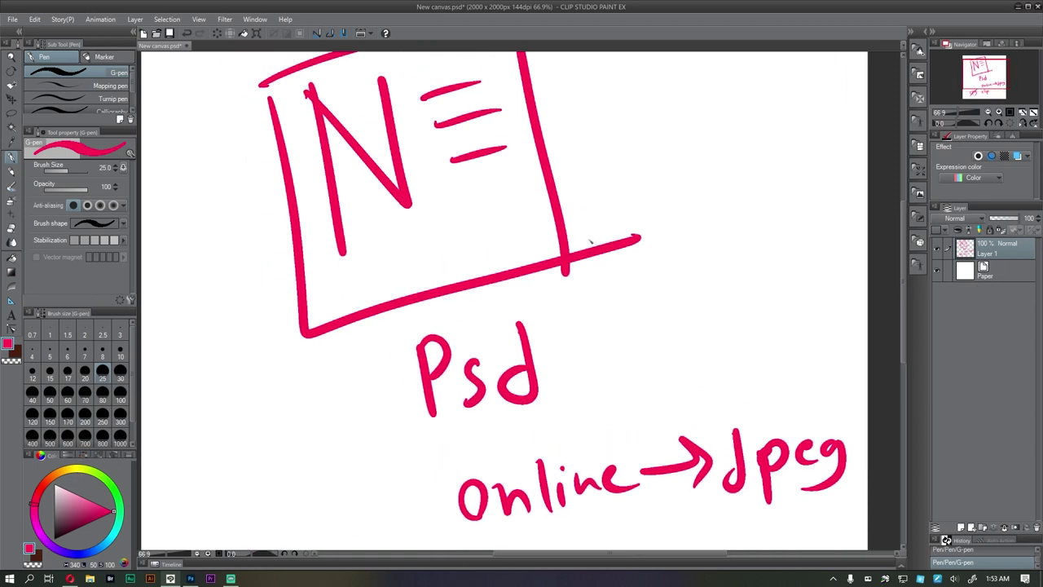